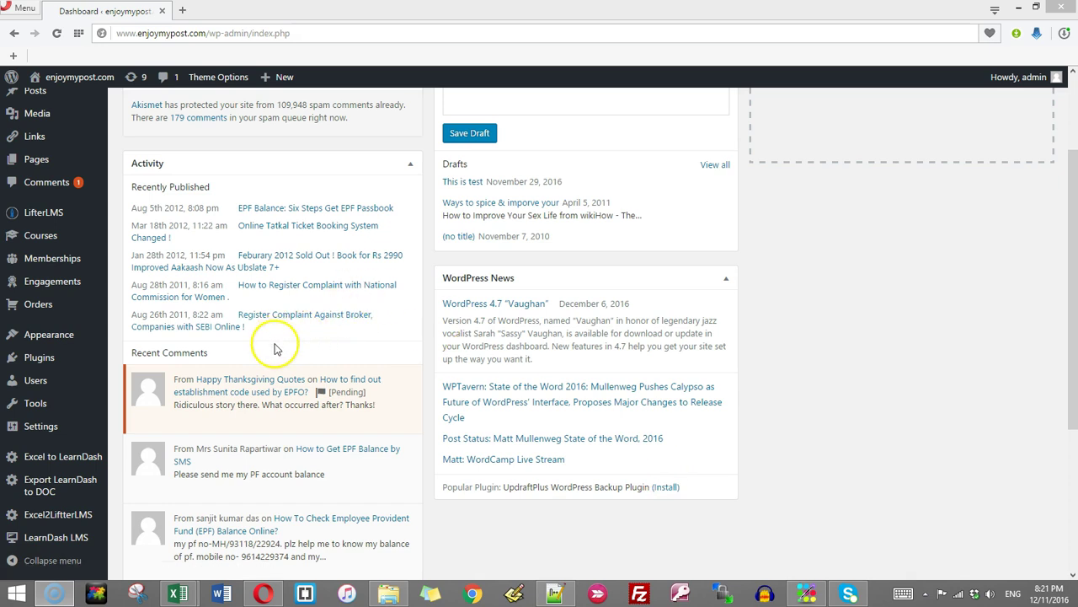
Step: Upload excel2postPremium.zip as a new plugin, install it and activate it
mouse_move(107, 159)
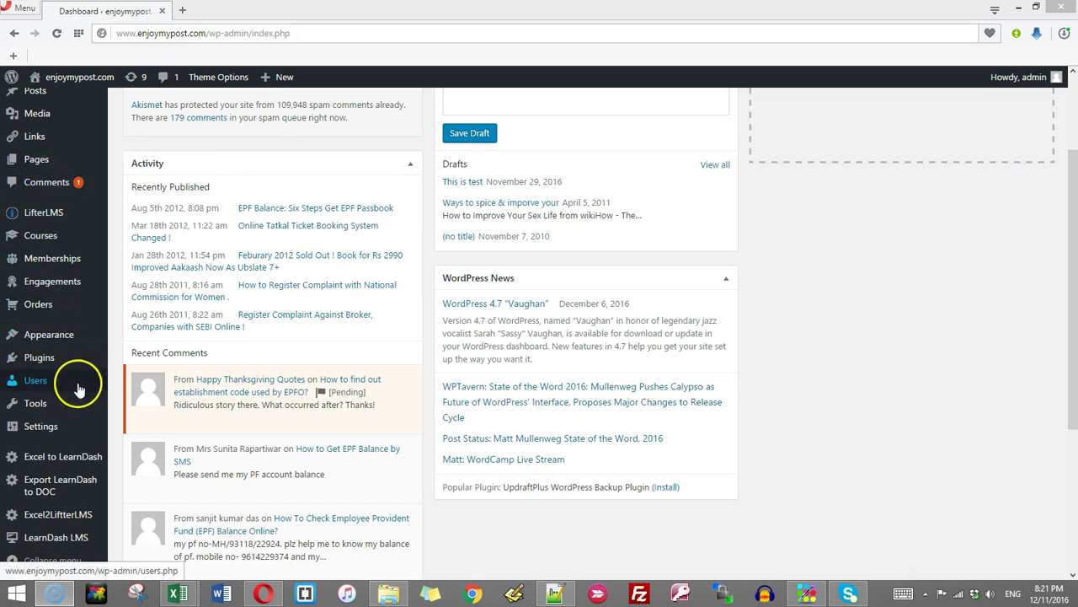
mouse_move(68, 359)
click(135, 379)
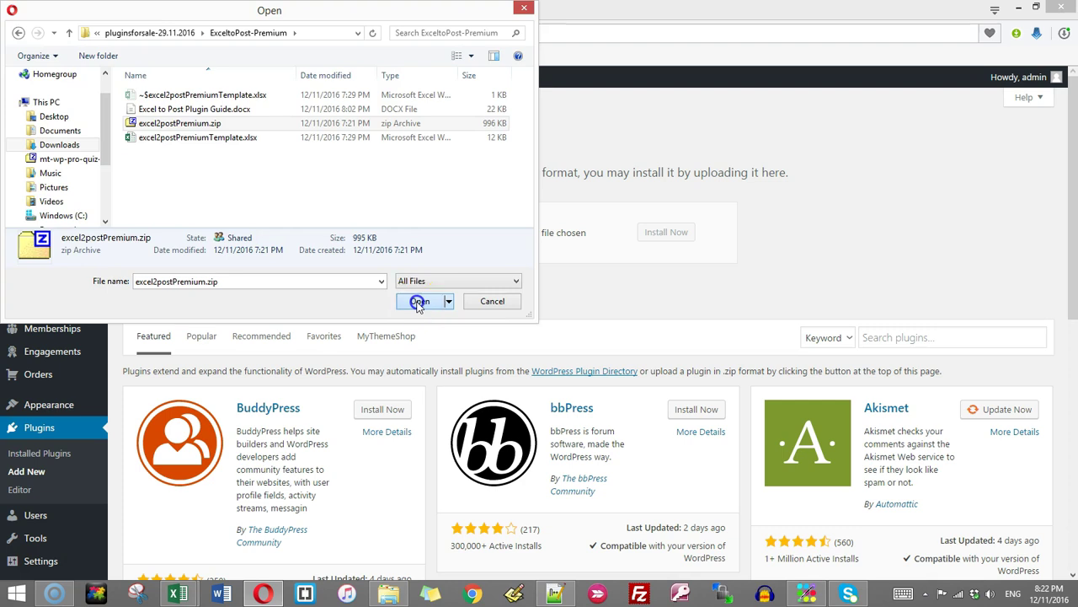
click(418, 300)
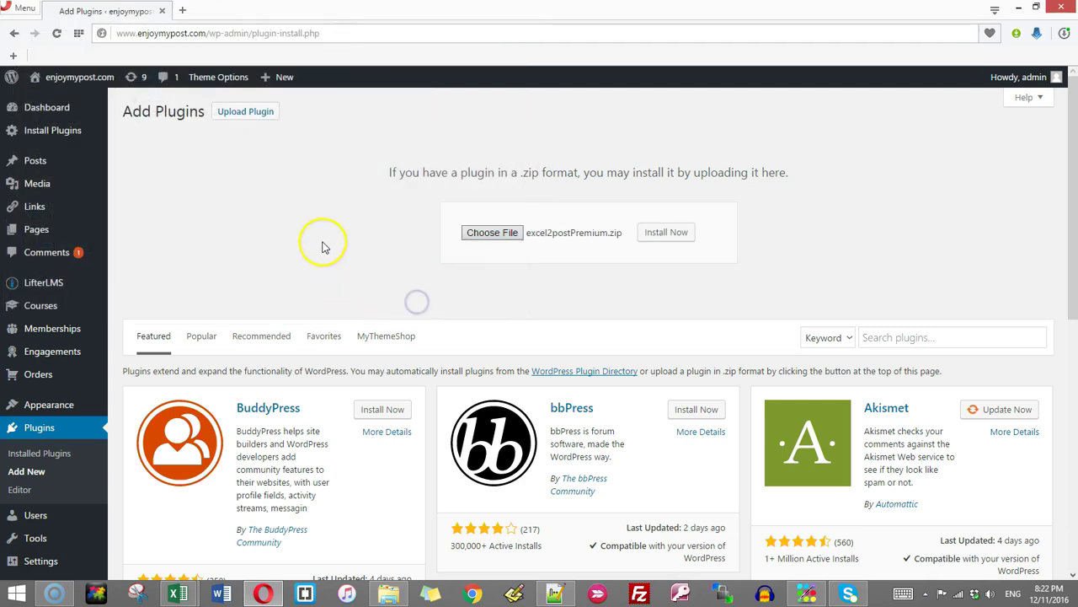
click(674, 233)
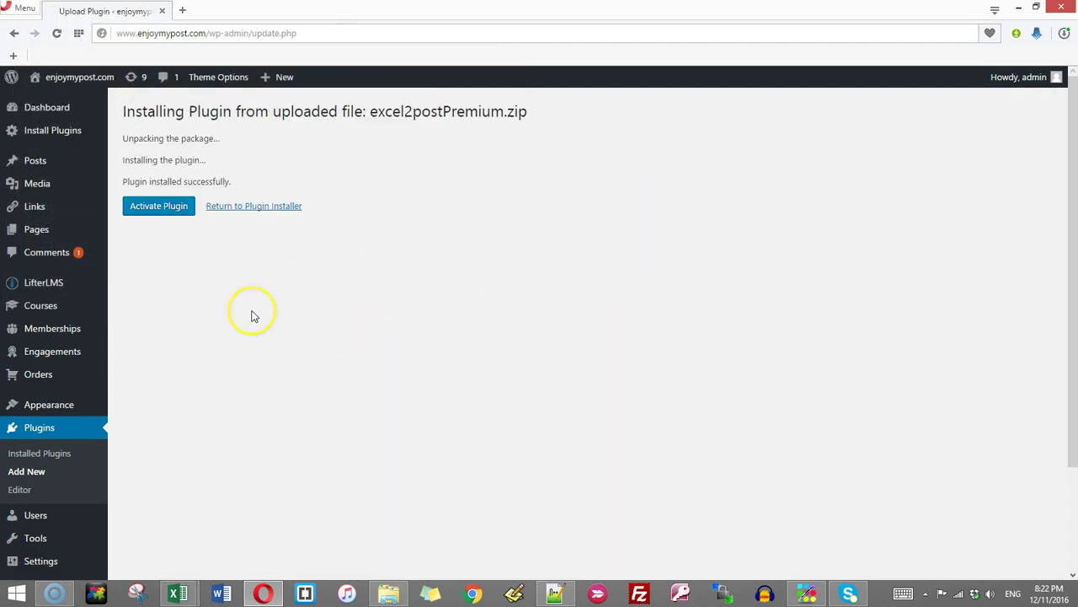
click(159, 209)
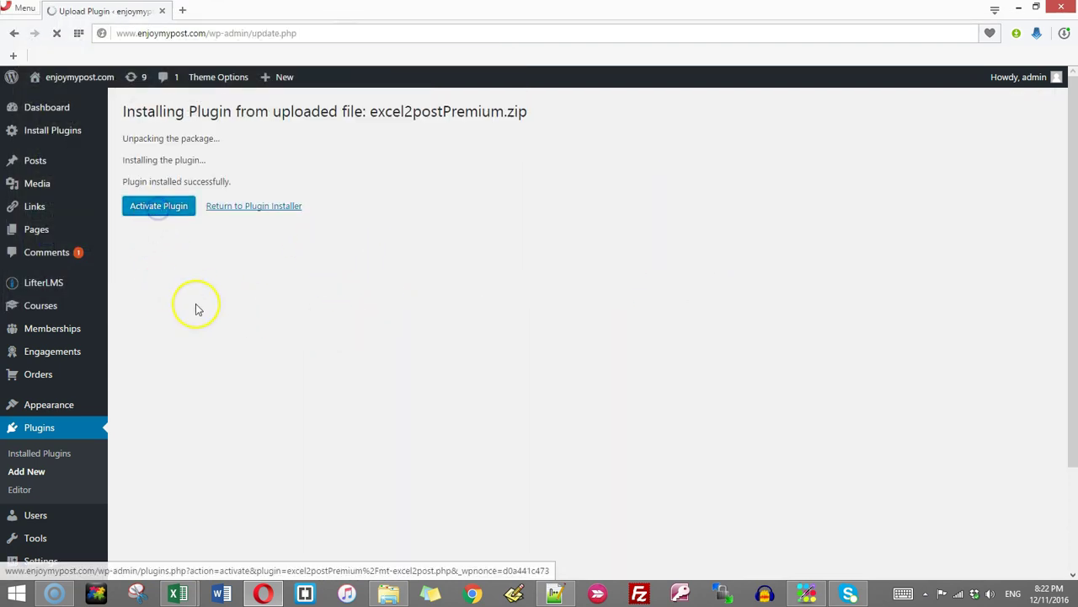
Step: Open the MT Excel2Post page for creating WordPress posts from Excel
scroll(193, 306, down, 5)
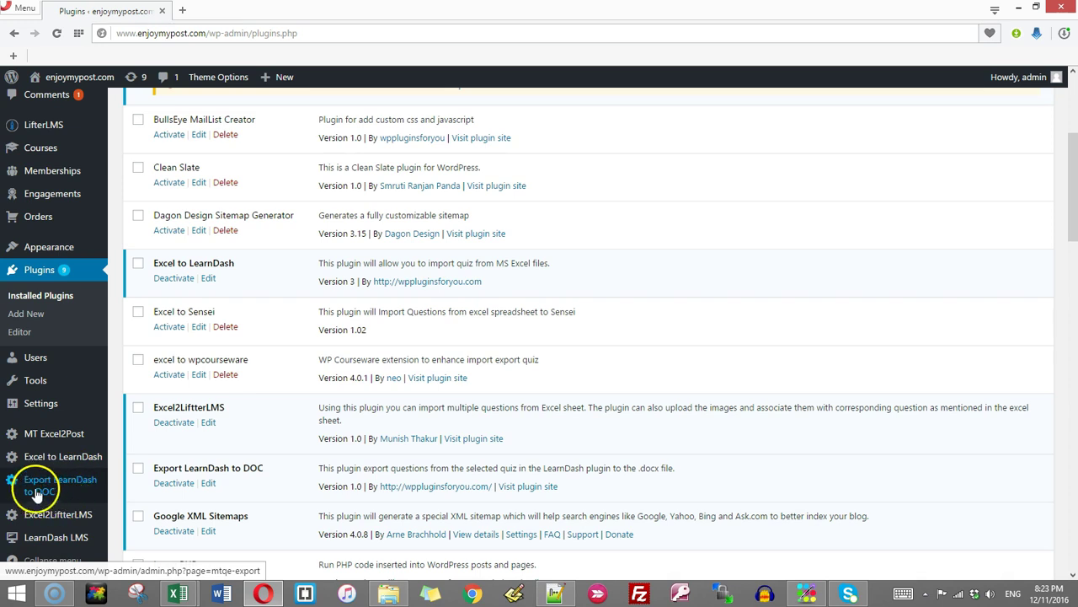
click(74, 437)
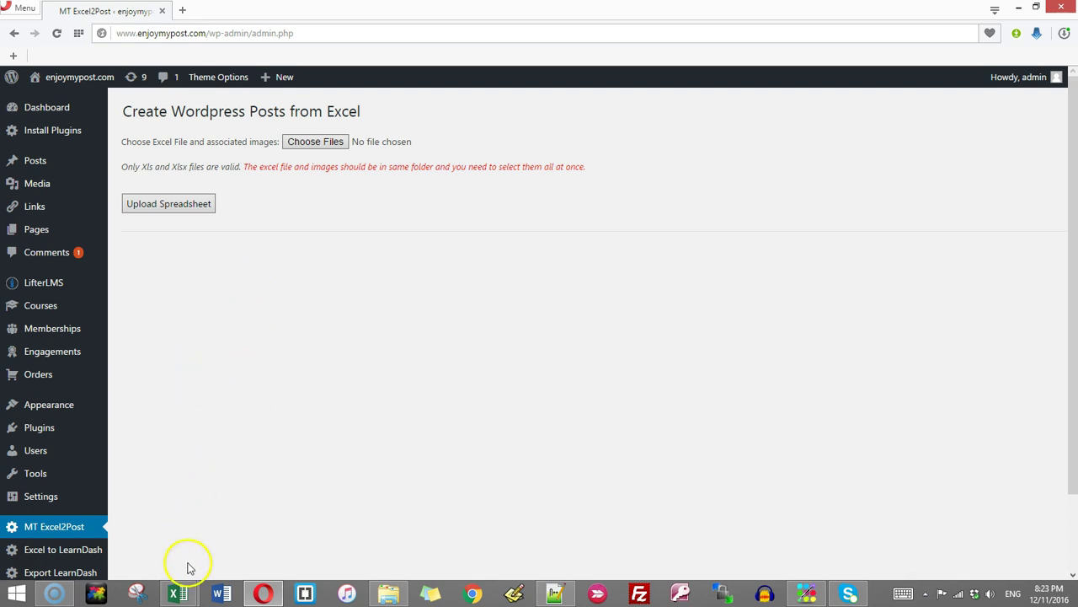
Step: Switch to the excel2postPremiumTemplate.xlsx workbook in Excel and wrap the text of the first post title in cell A2
mouse_move(182, 595)
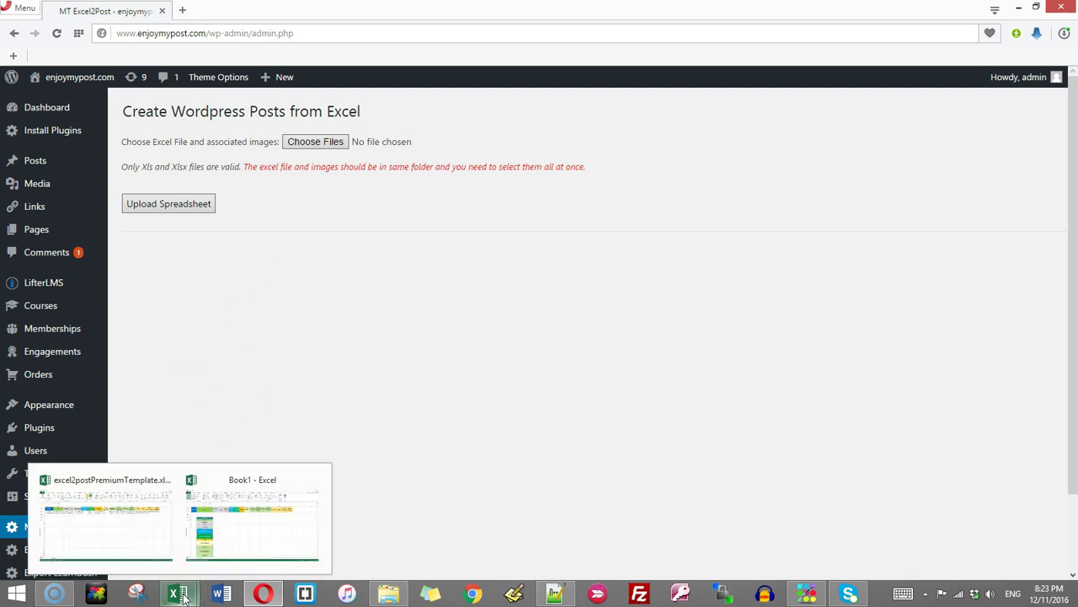
click(164, 544)
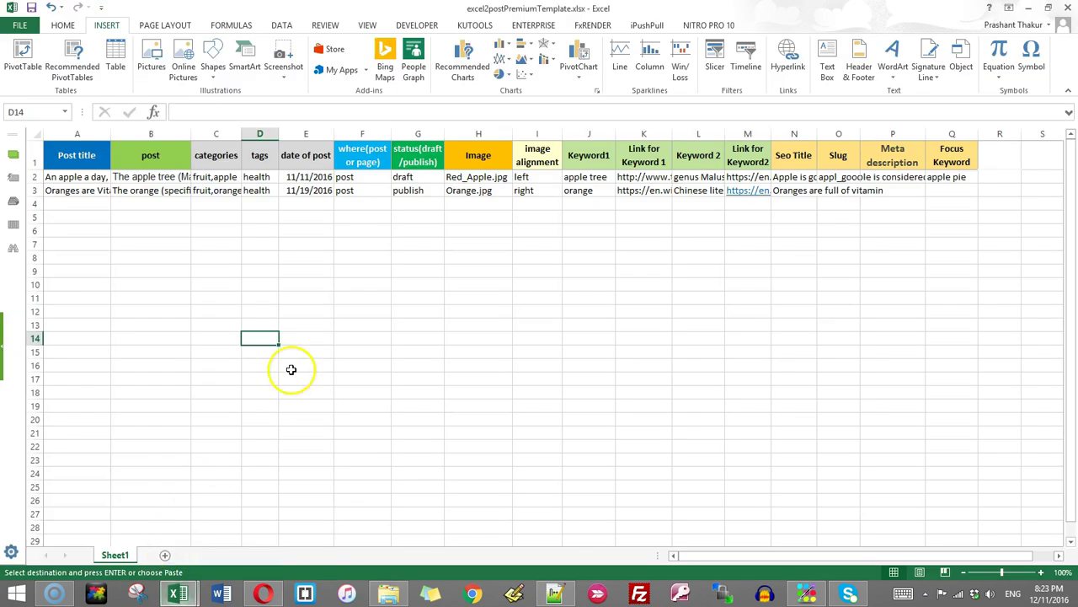
click(79, 162)
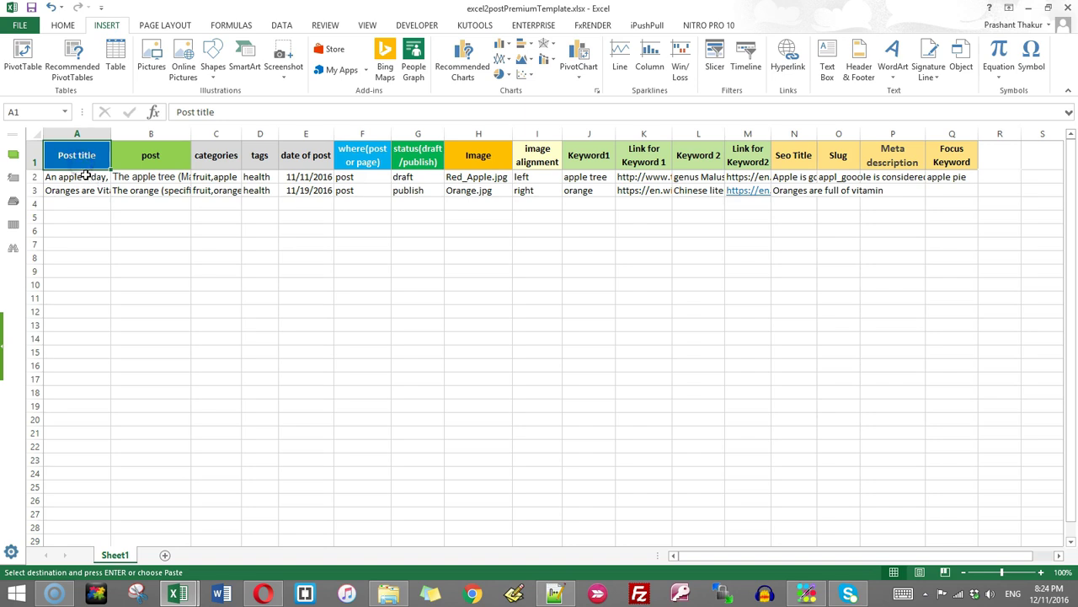
click(85, 176)
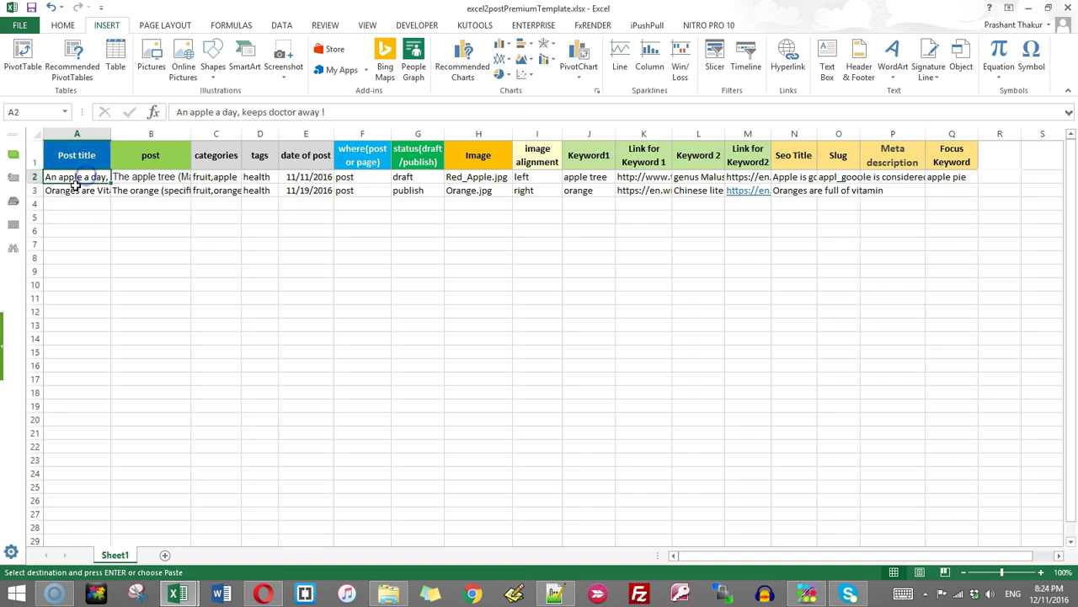
click(64, 26)
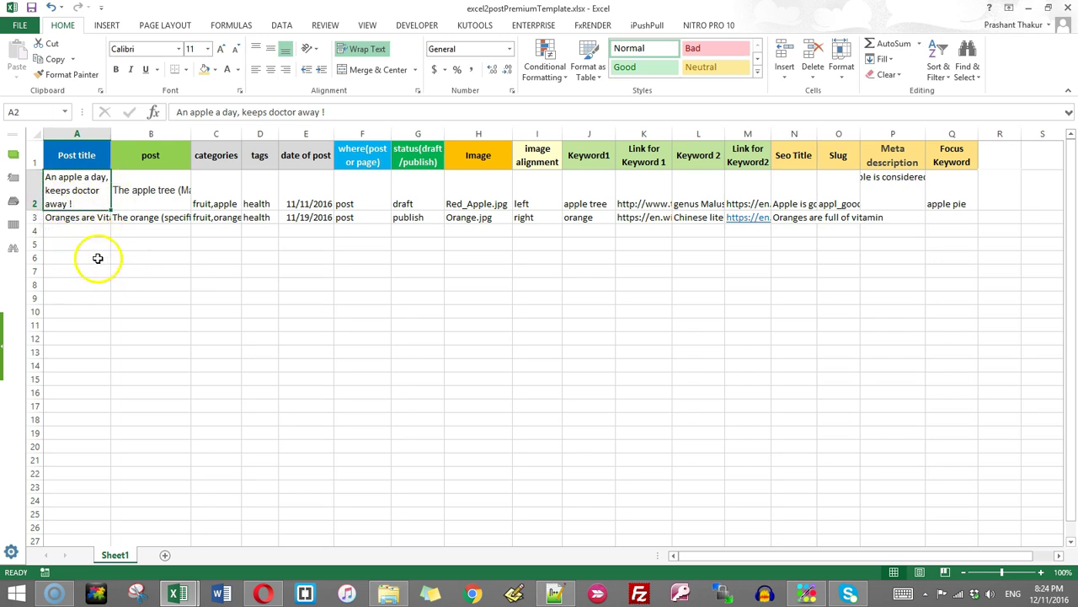
Step: Examine the first sample entry's full post text, categories, tags and date of post in row 2
click(149, 187)
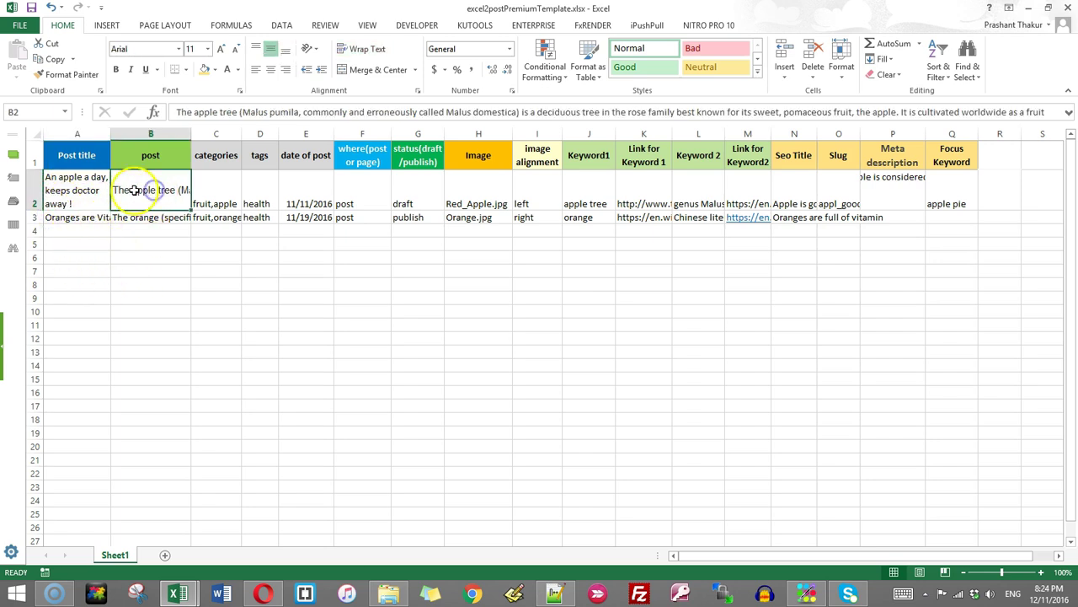
click(1068, 113)
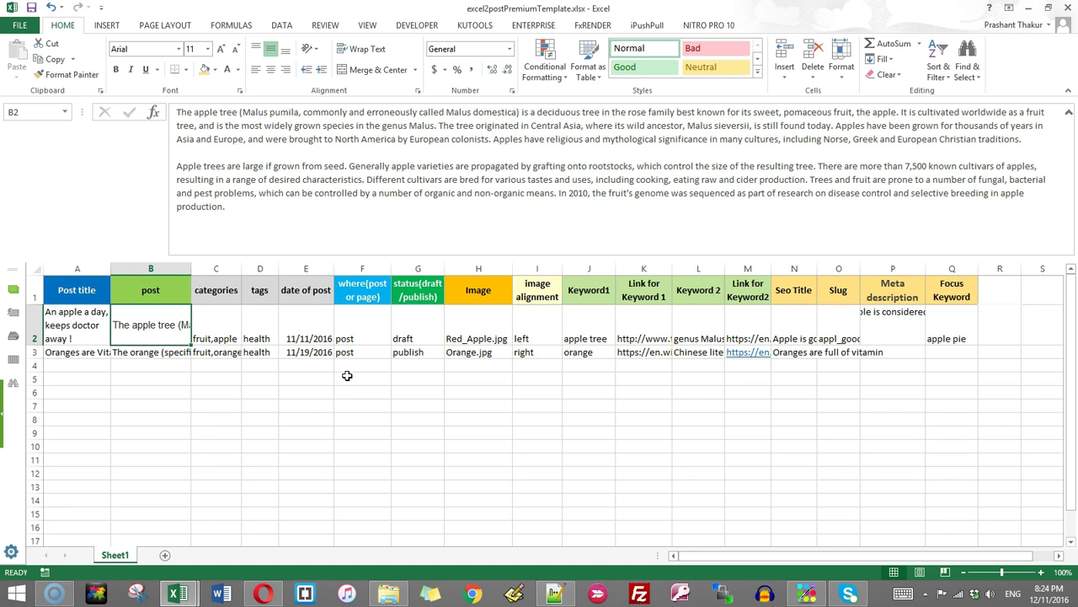
click(1070, 116)
click(172, 283)
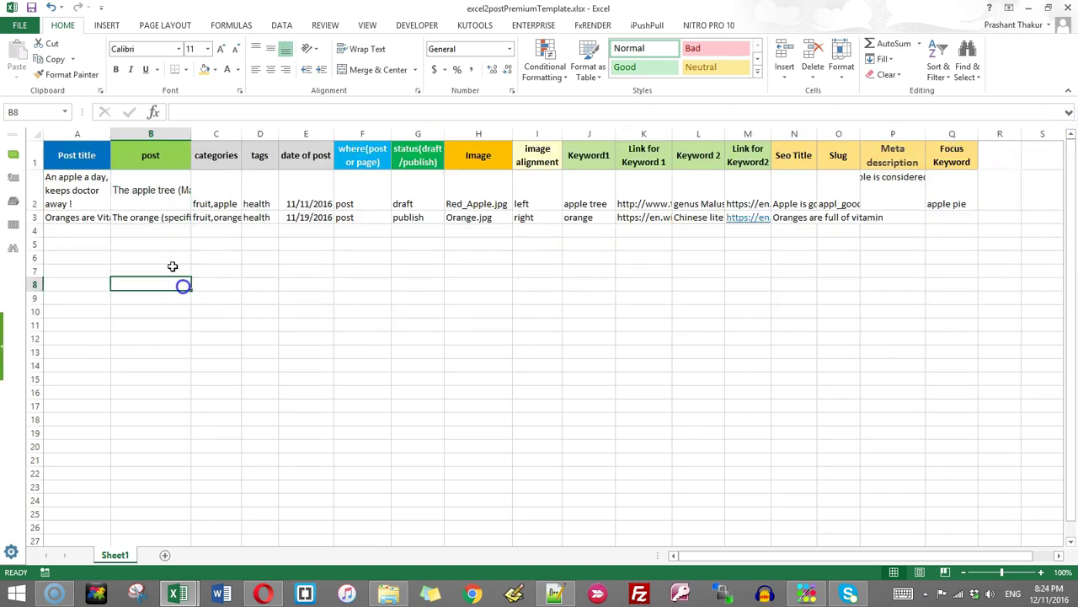
click(150, 187)
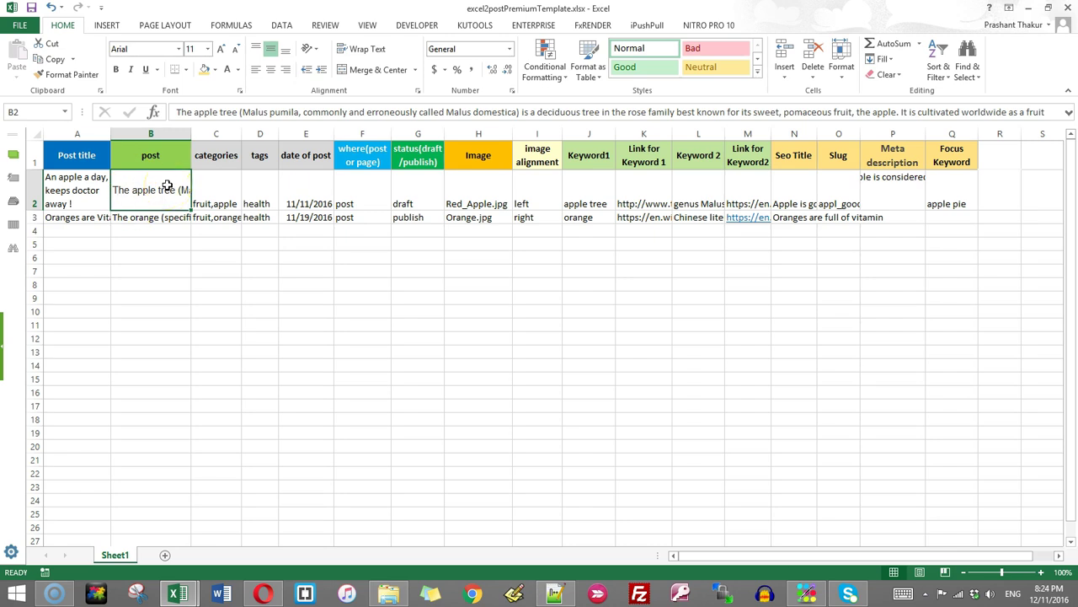
click(215, 185)
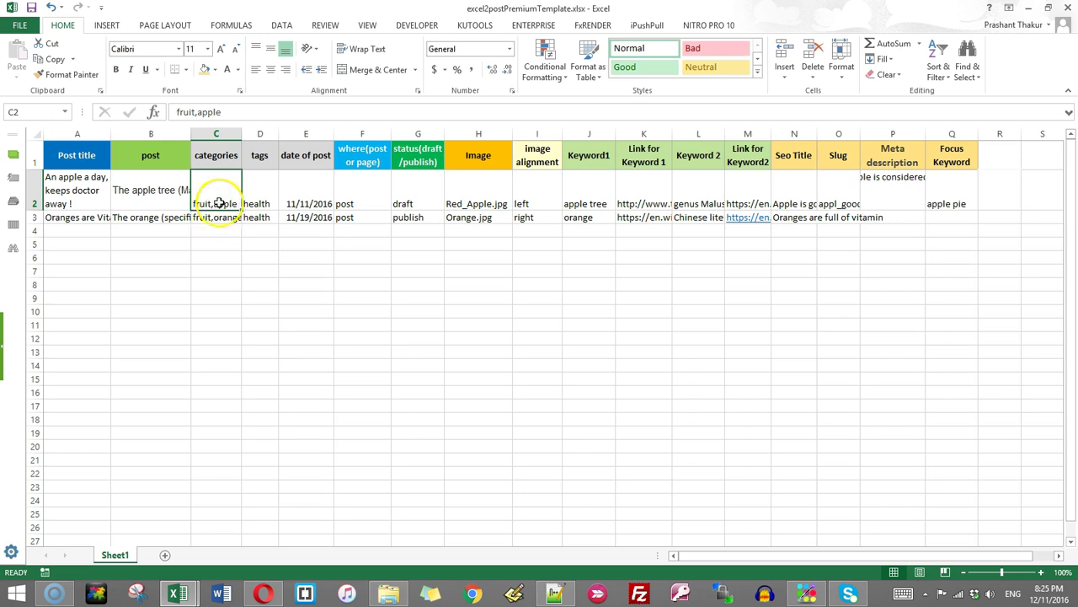
click(260, 182)
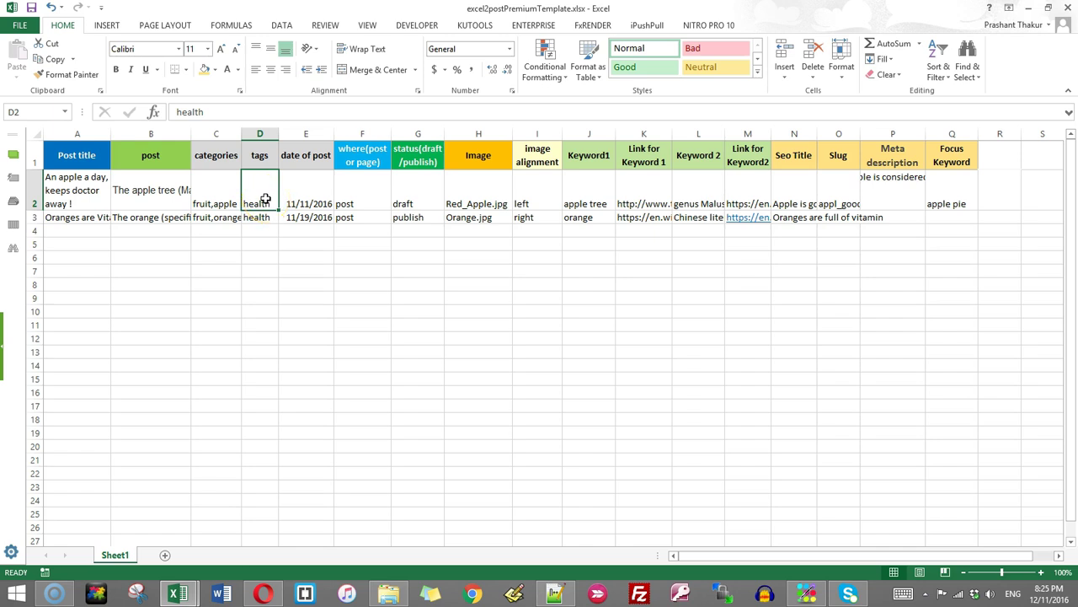
click(313, 179)
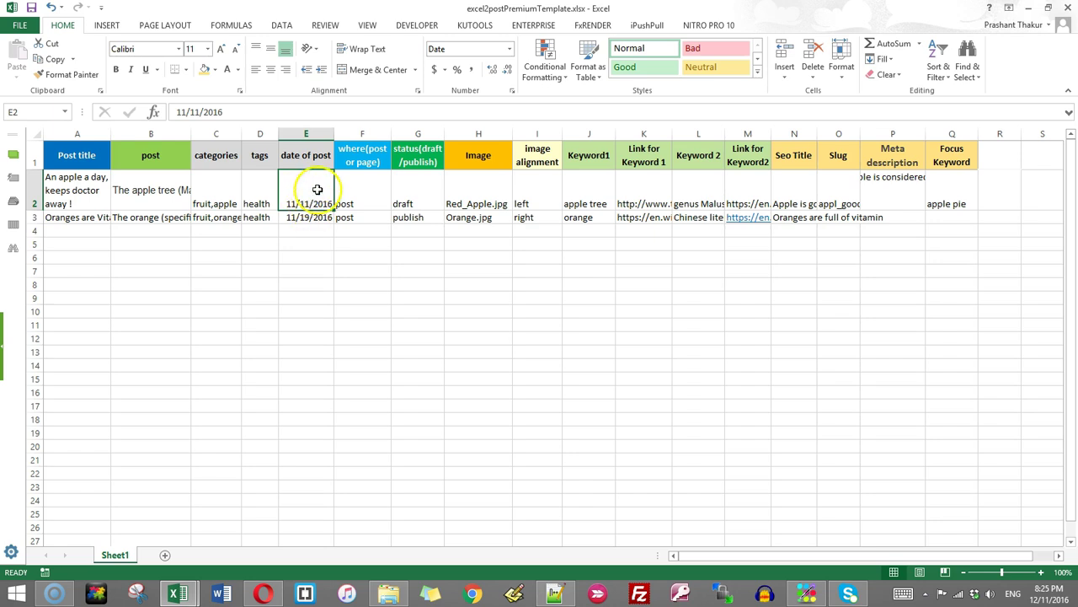
Step: Set the "where(post or page)" value of the oranges entry in cell F3 to page
click(372, 188)
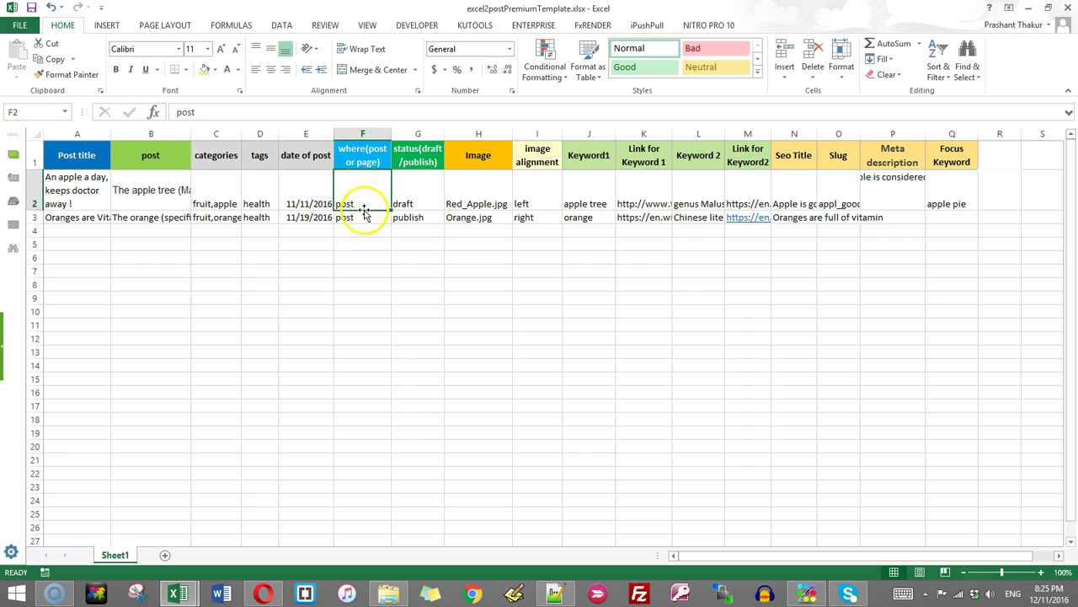
click(373, 215)
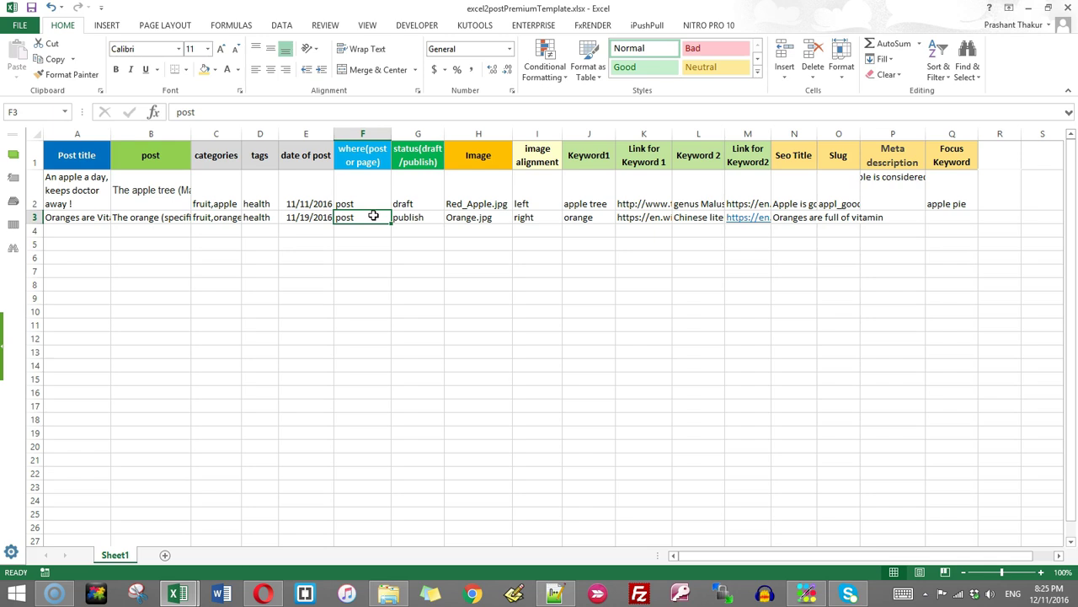
text(page)
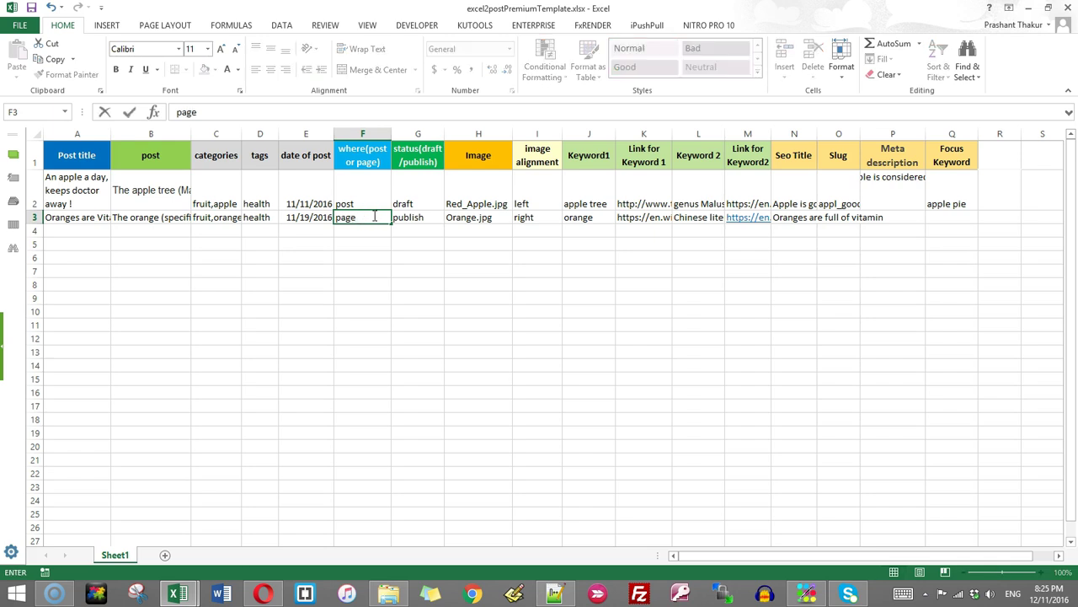
key(Return)
click(349, 285)
click(379, 217)
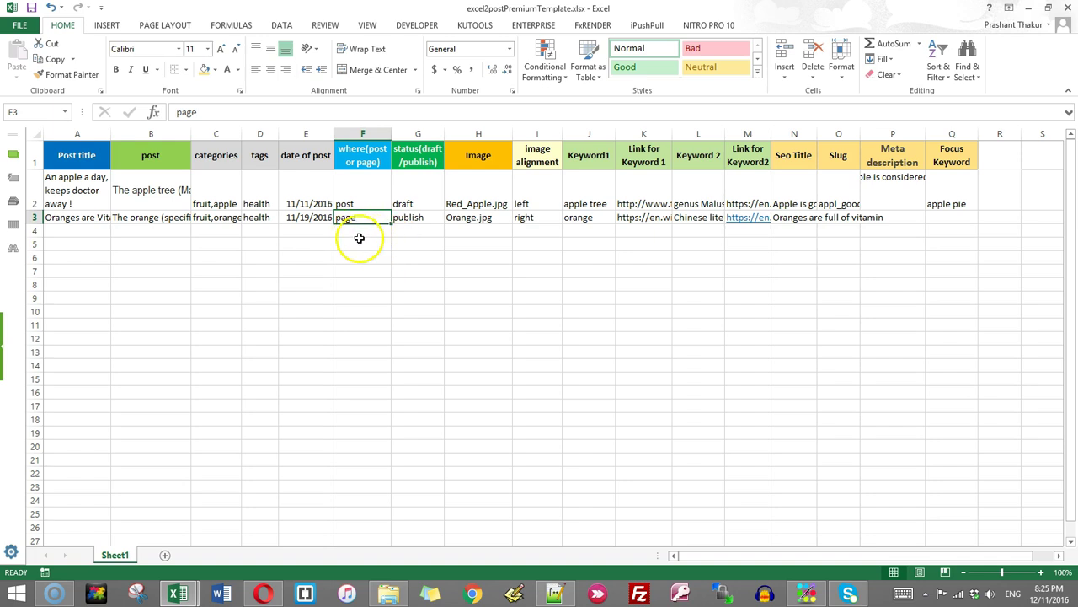
click(355, 202)
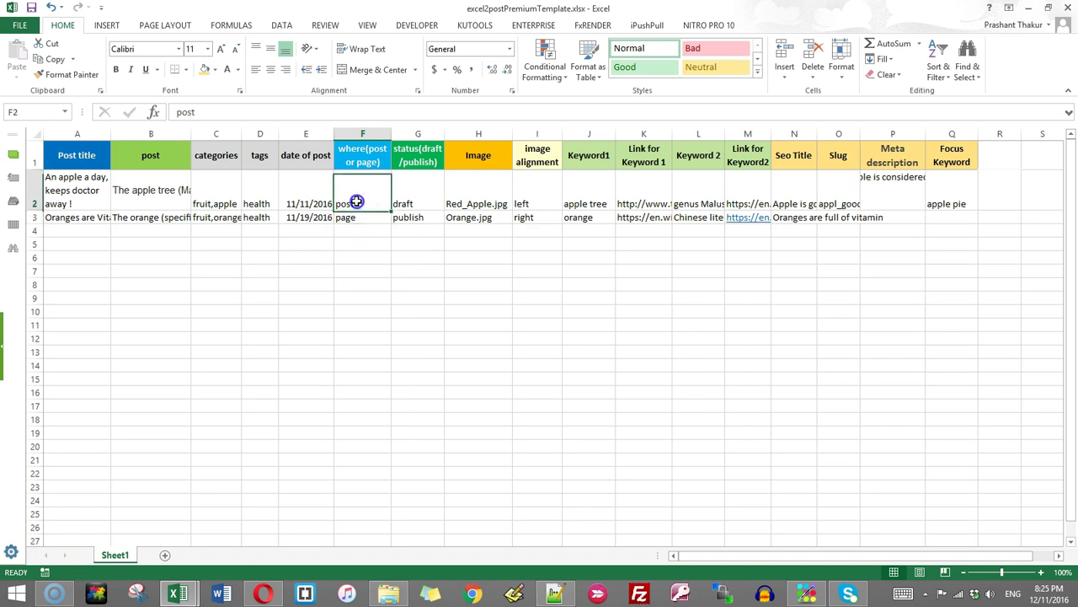
Step: Examine the draft/publish status values and the image file names of both sample entries
click(428, 200)
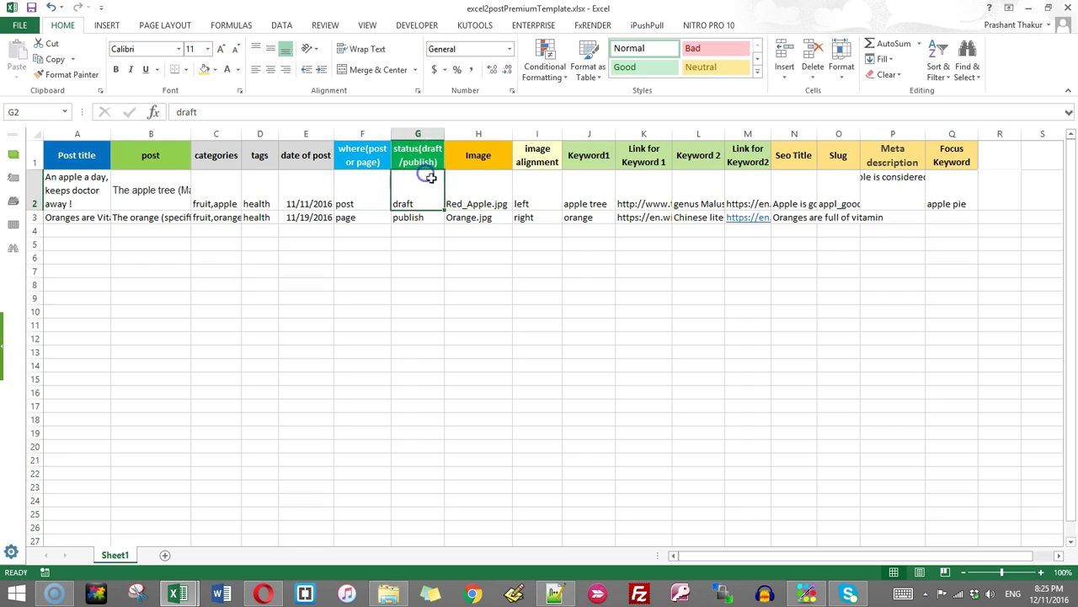
click(430, 220)
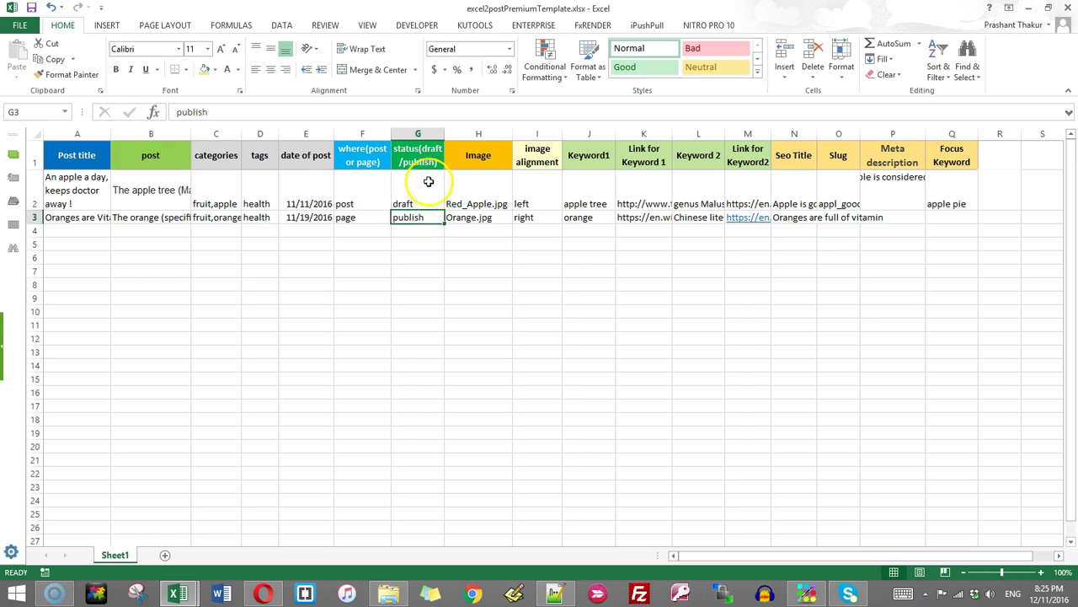
click(426, 183)
click(486, 186)
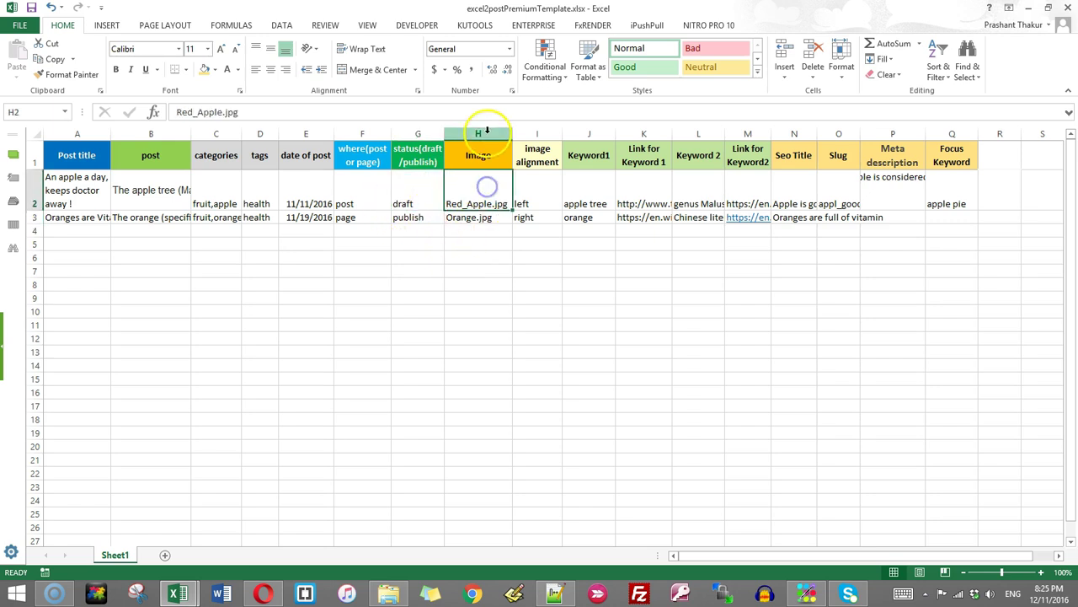
click(488, 182)
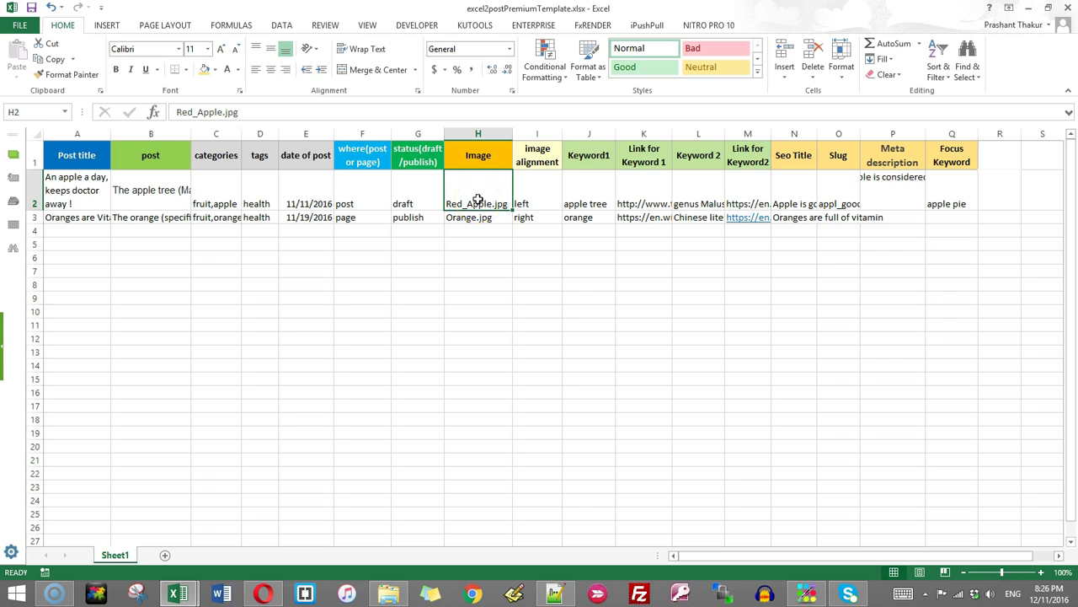
click(141, 188)
click(491, 196)
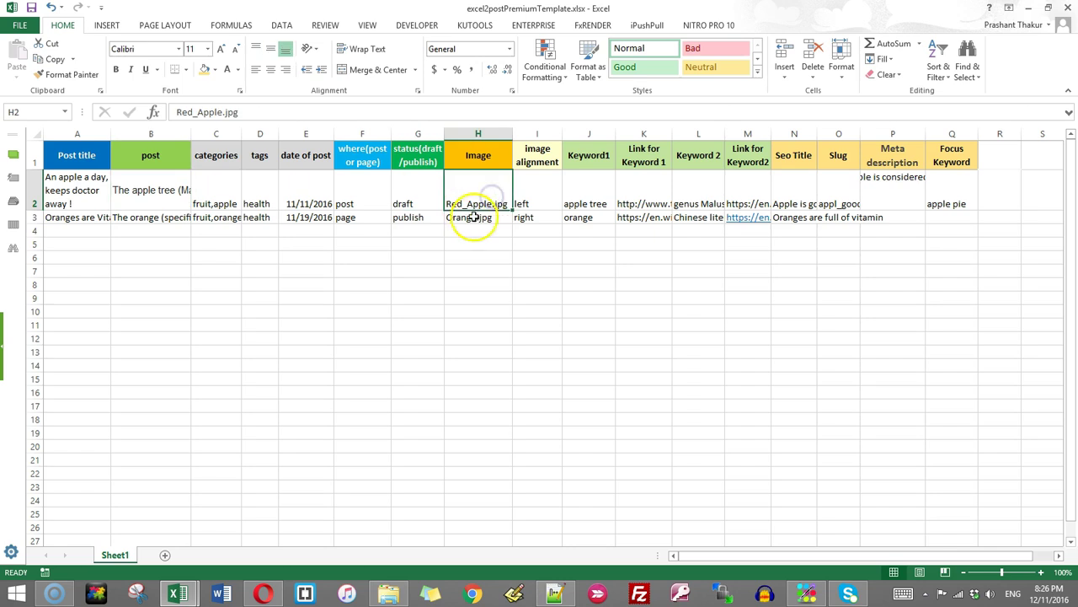
click(480, 219)
click(484, 198)
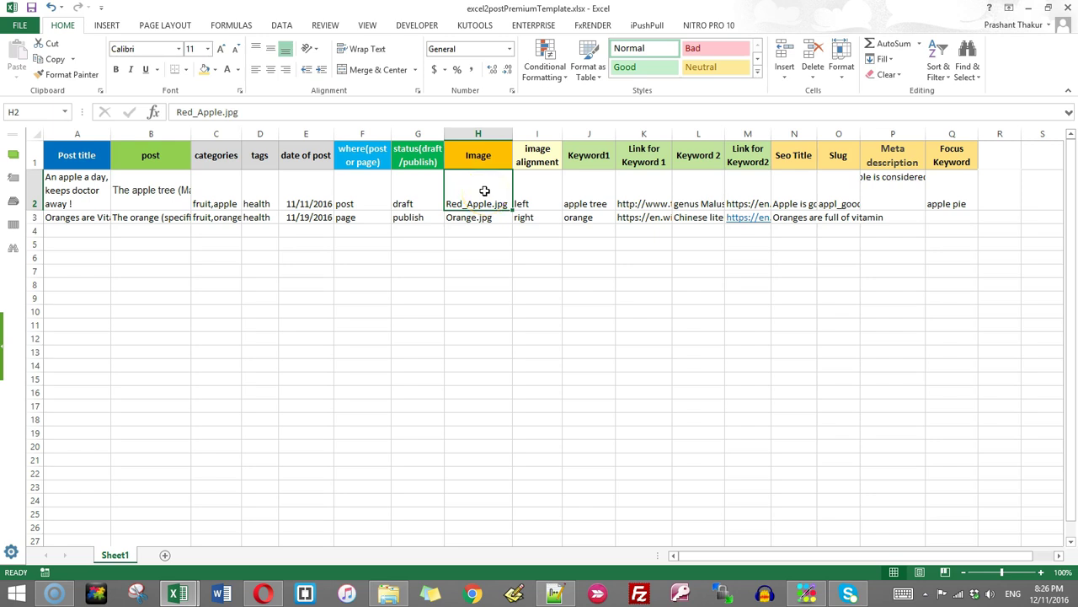
click(492, 185)
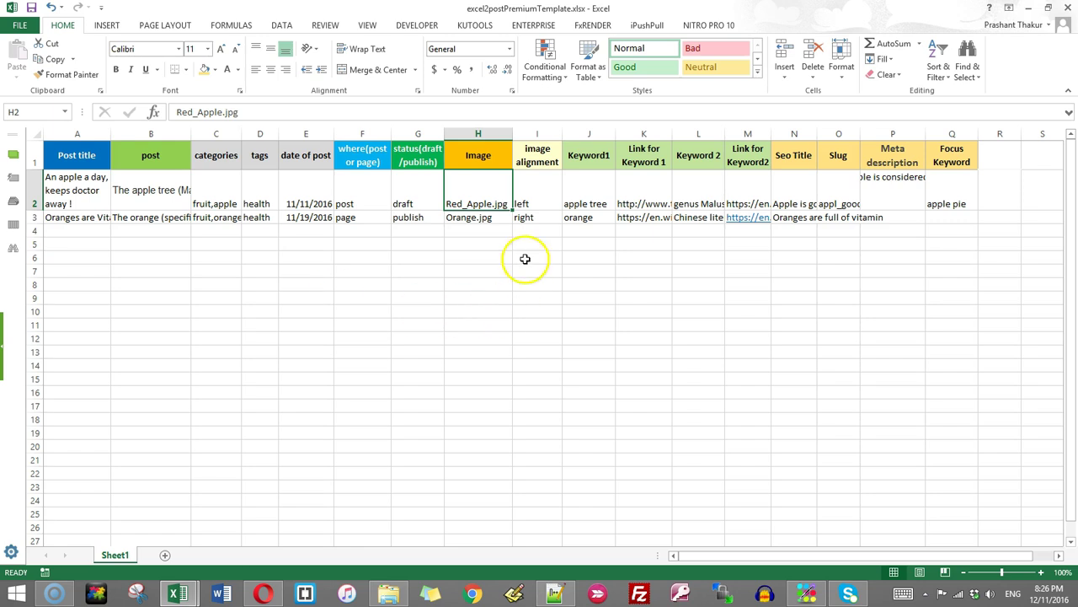
Step: Examine the first entry's image alignment, Keyword1 and Link for Keyword 1 values
click(536, 180)
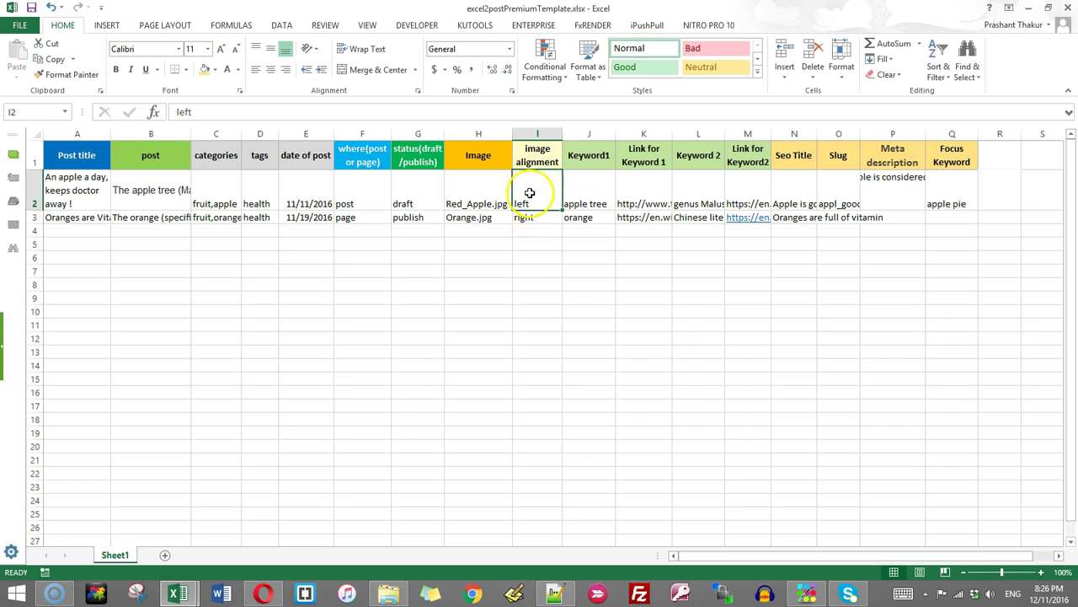
click(590, 178)
click(593, 157)
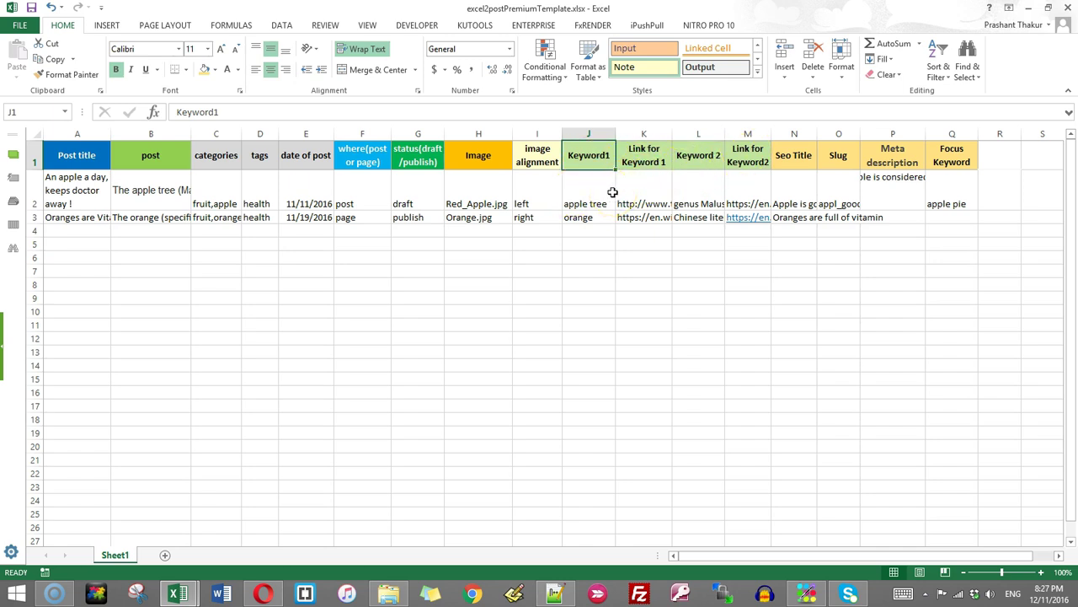
click(603, 197)
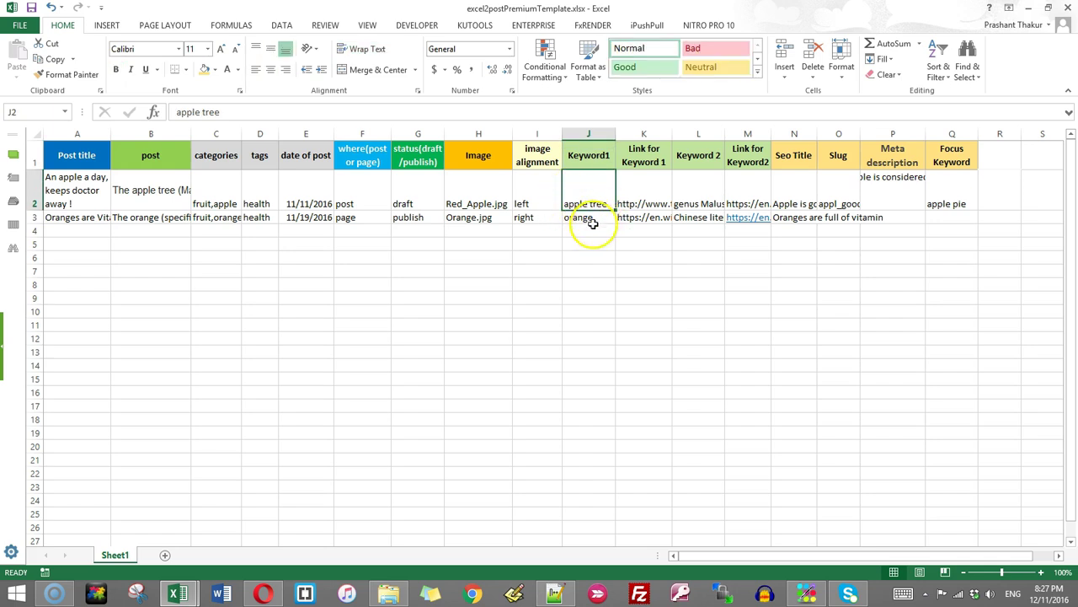
click(649, 188)
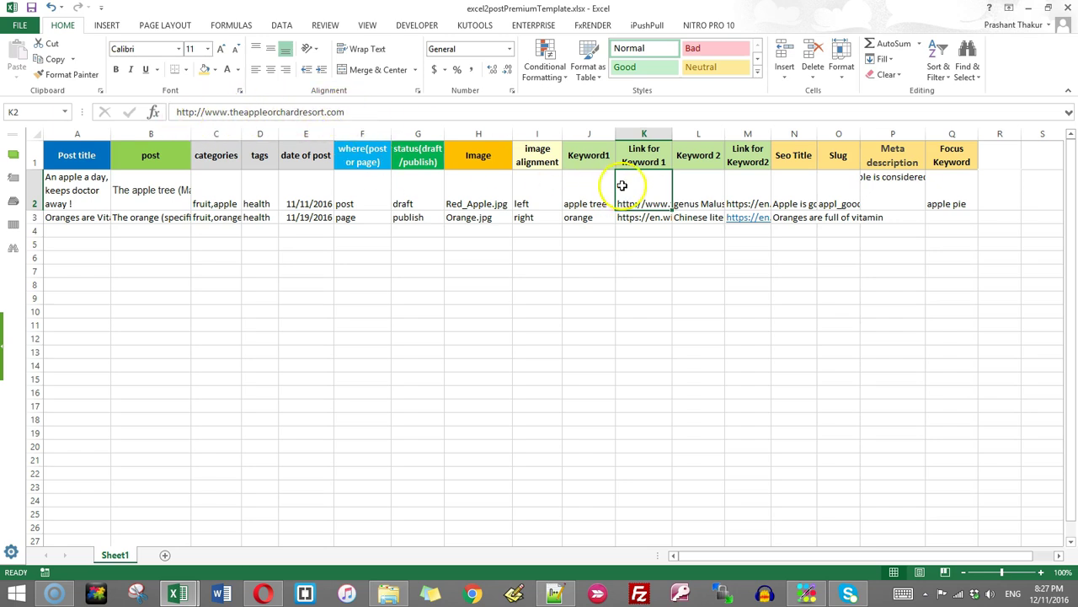
Step: Compare the Keyword1 and Link for Keyword 1 values of the apple and oranges entries
click(578, 221)
click(640, 219)
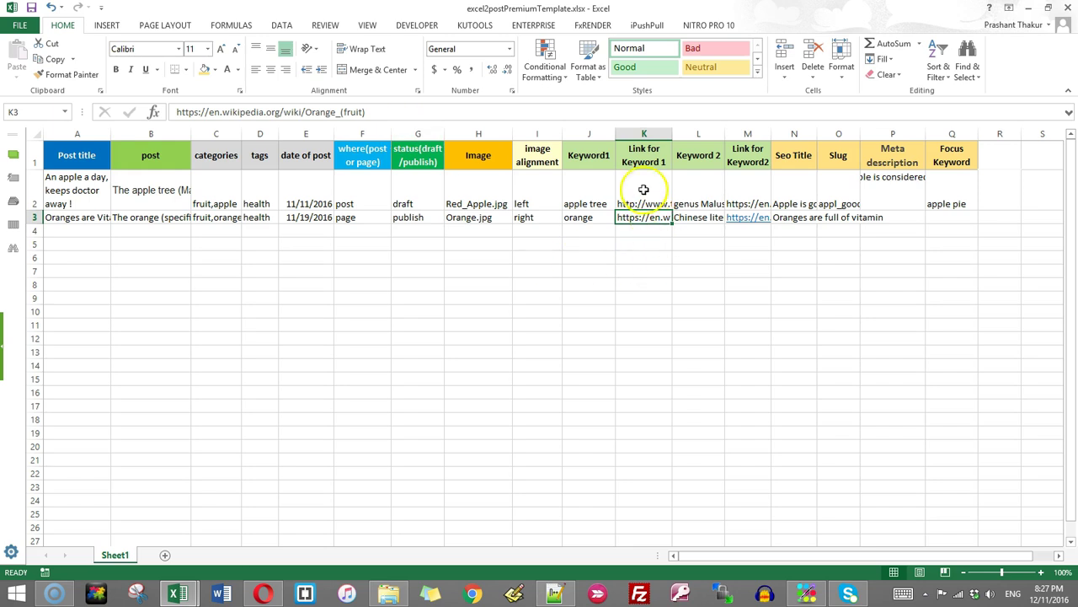
click(644, 189)
click(583, 193)
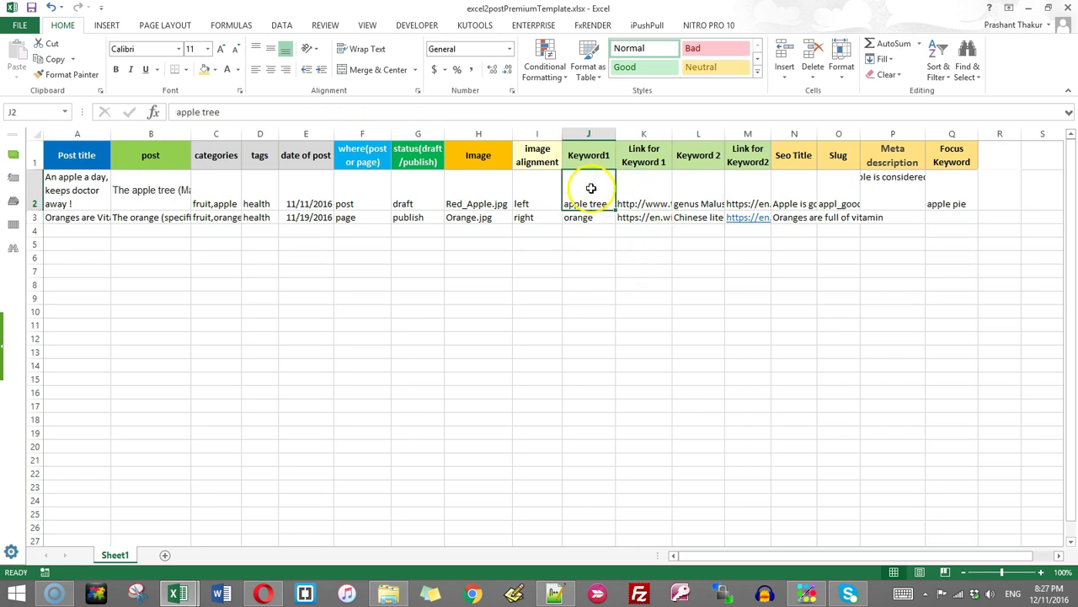
click(583, 207)
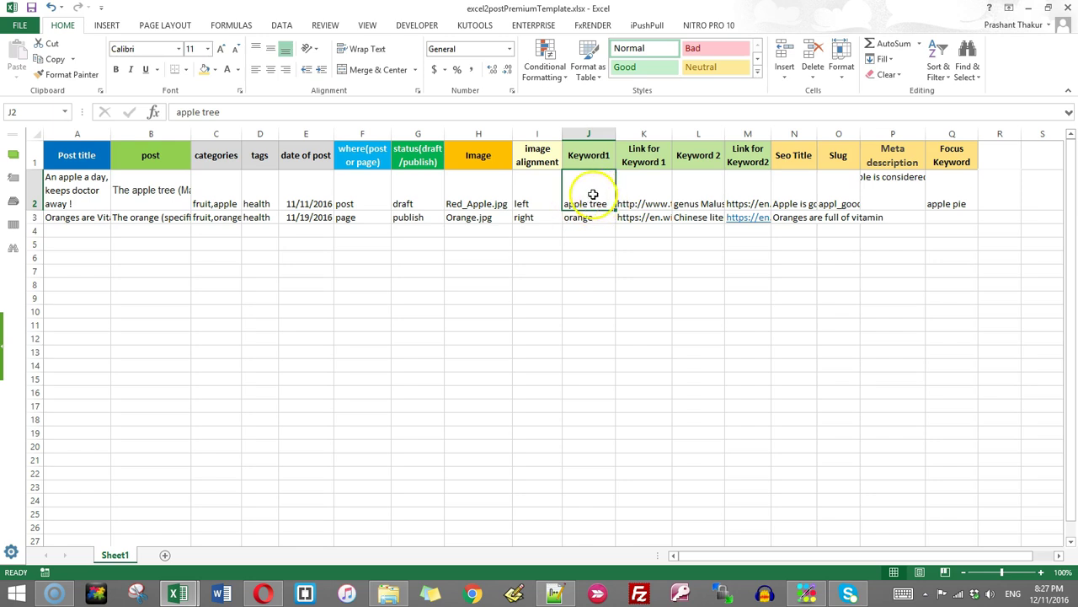
Step: Check the apple entry's Keyword1 and its link against the post text in cell B2
click(152, 185)
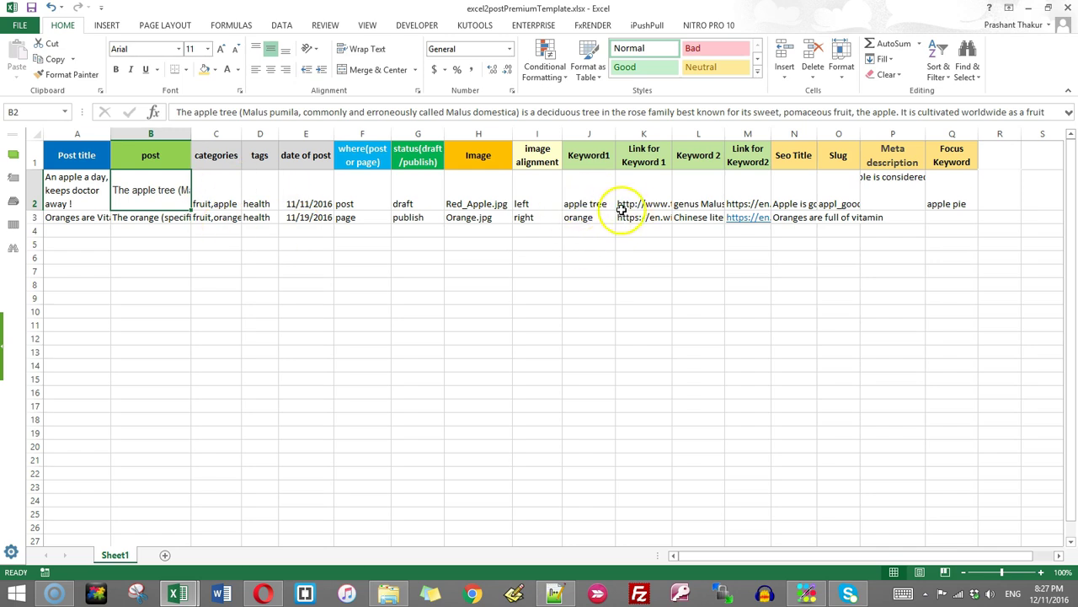
click(644, 187)
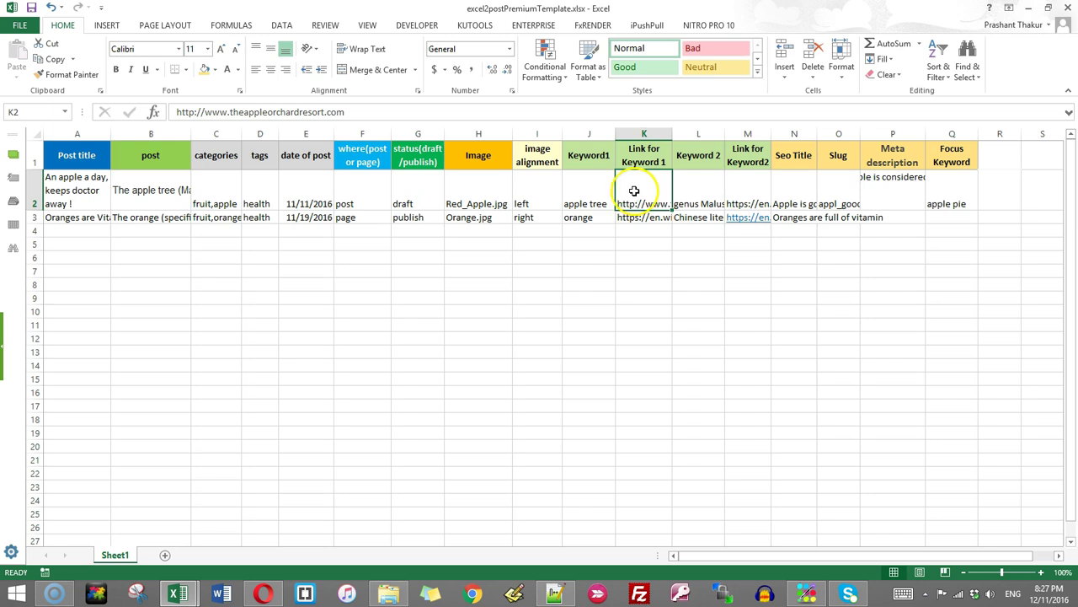
click(153, 187)
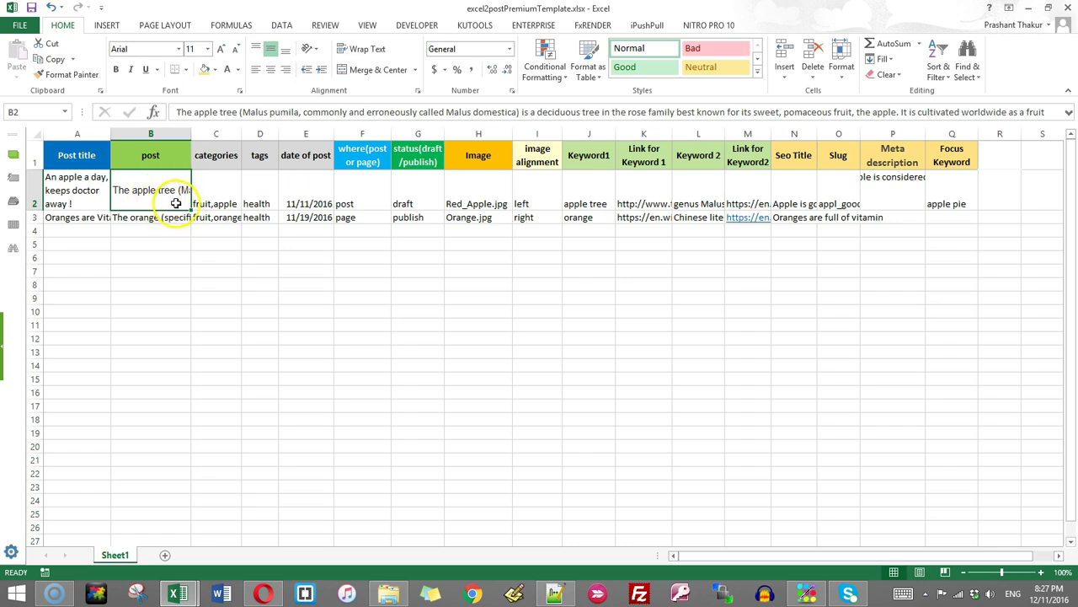
click(590, 200)
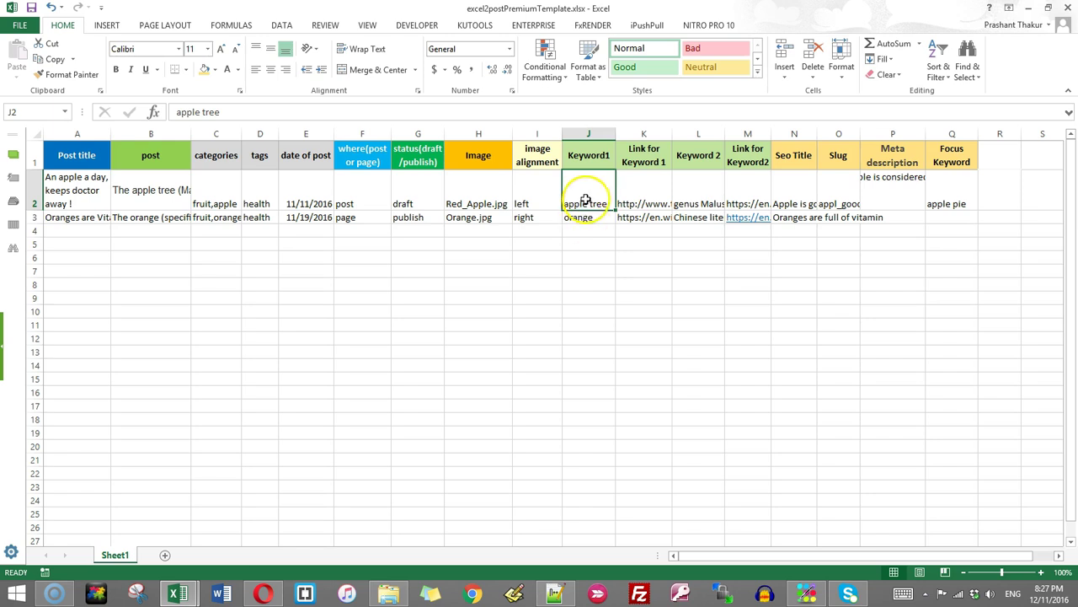
click(155, 187)
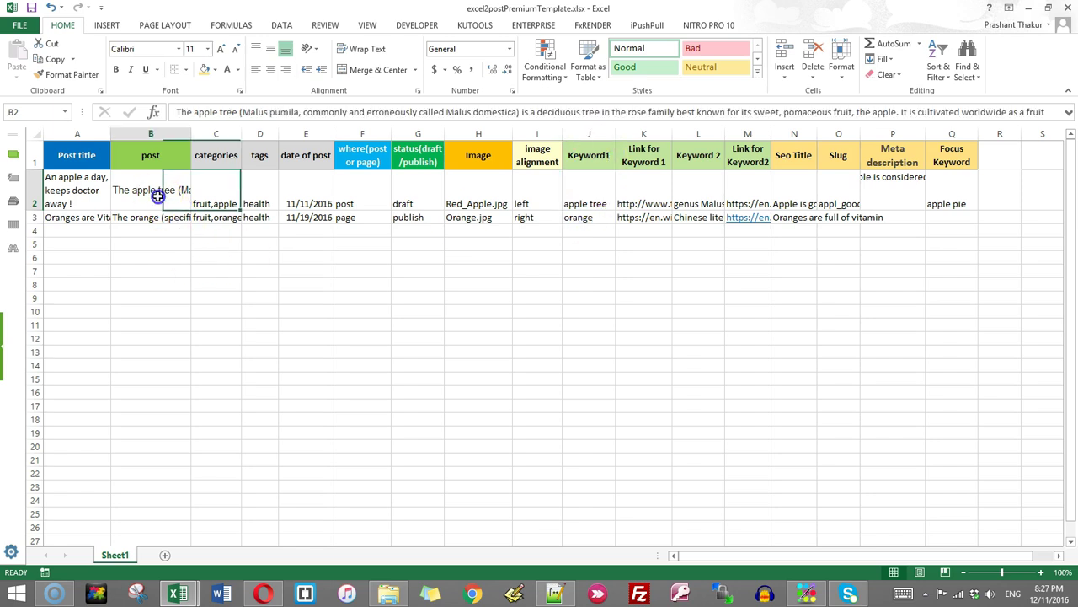
click(590, 191)
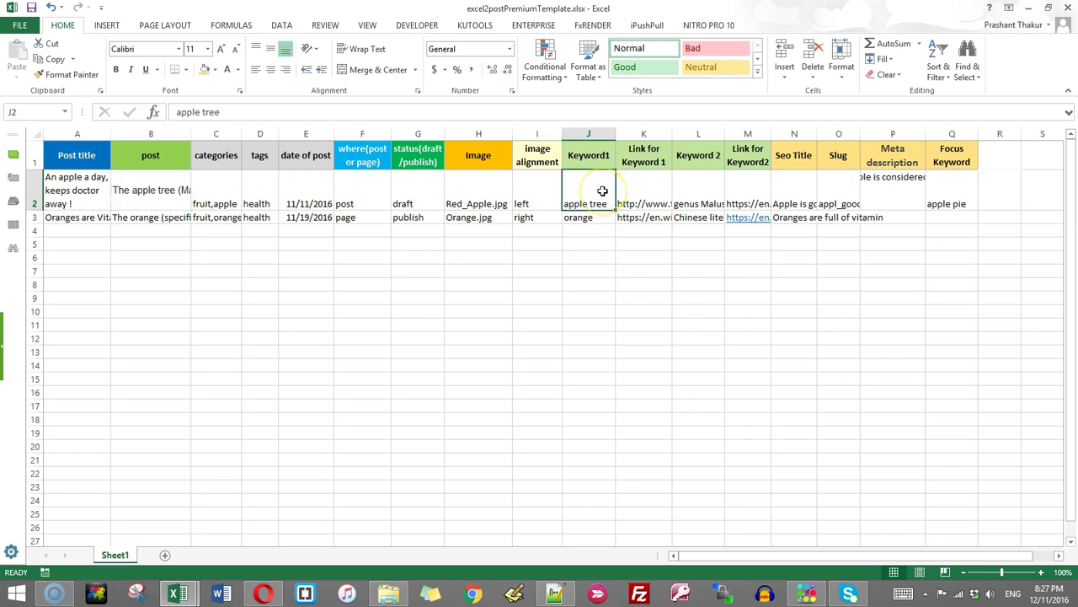
Step: Examine the apple entry's Keyword 2 and Link for Keyword2 values
click(712, 185)
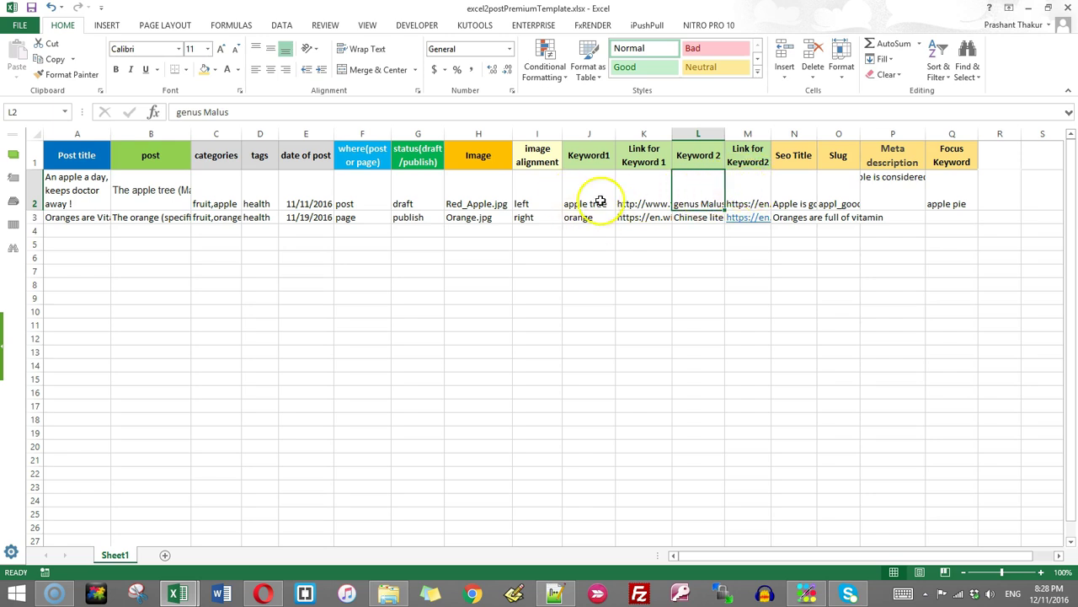
click(687, 193)
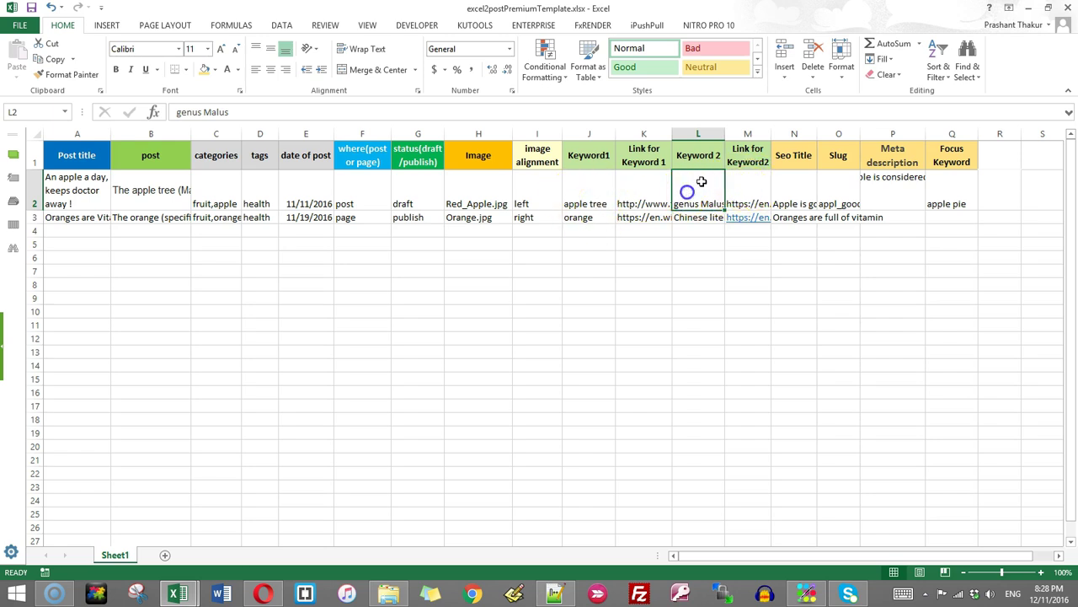
click(761, 190)
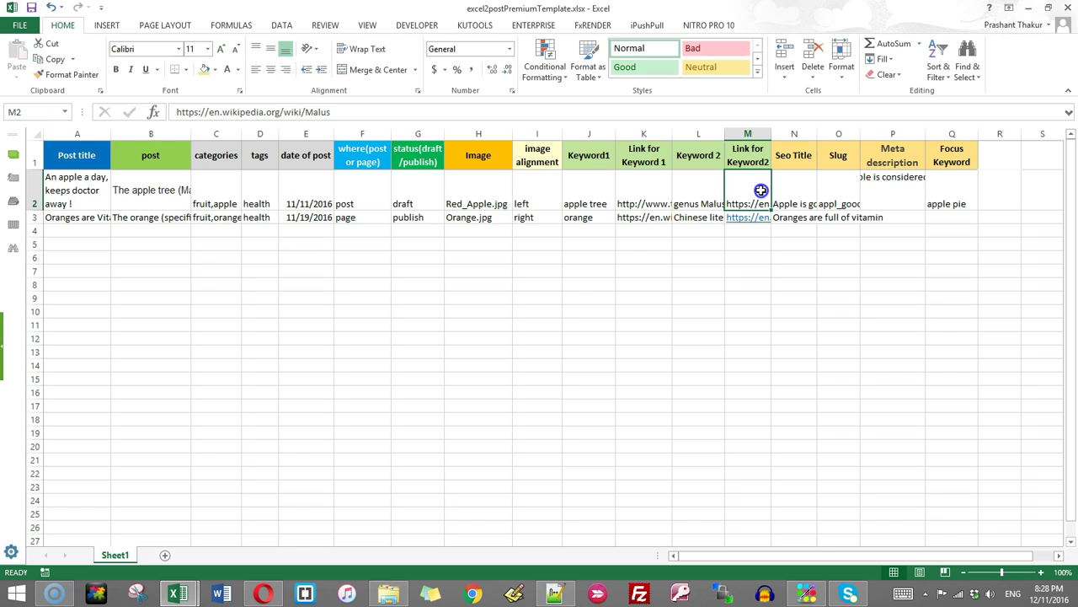
click(687, 195)
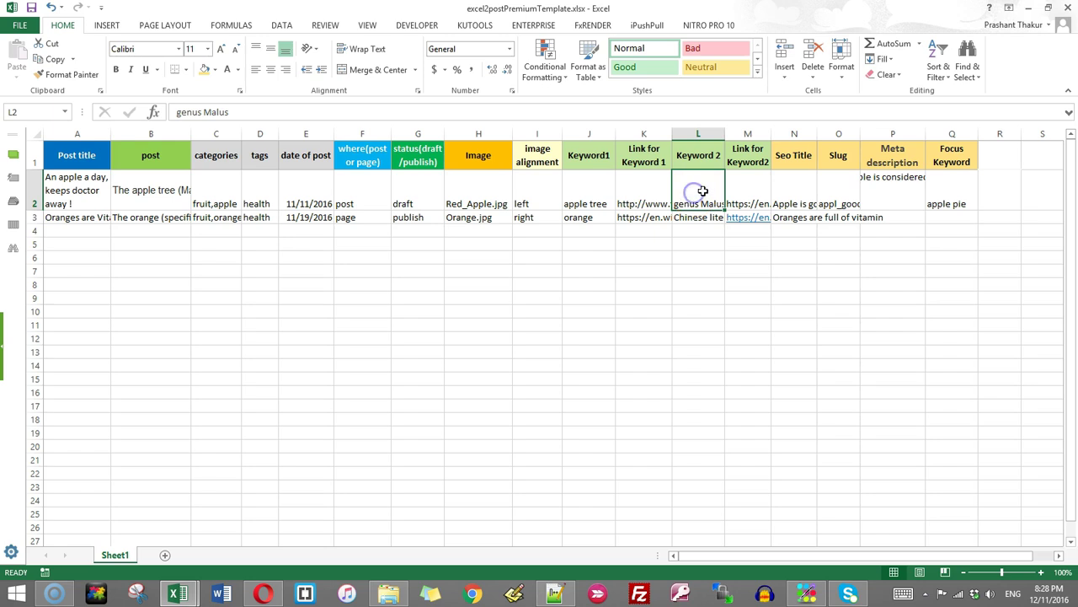
Step: Examine the apple entry's SEO title, slug, meta description and focus keyword in row 2
drag(796, 155, 951, 157)
click(799, 181)
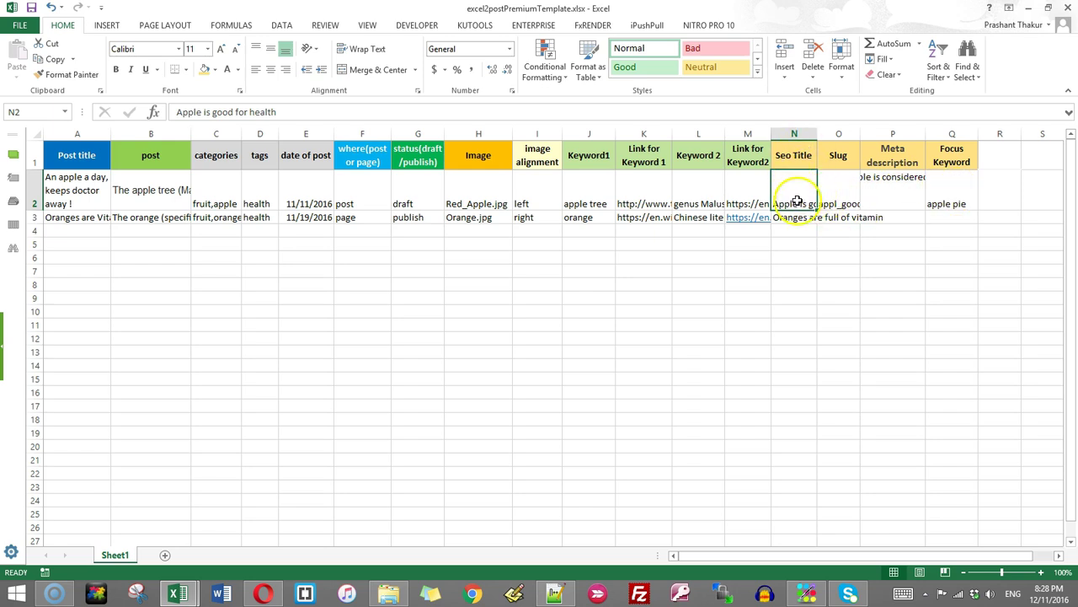
click(841, 187)
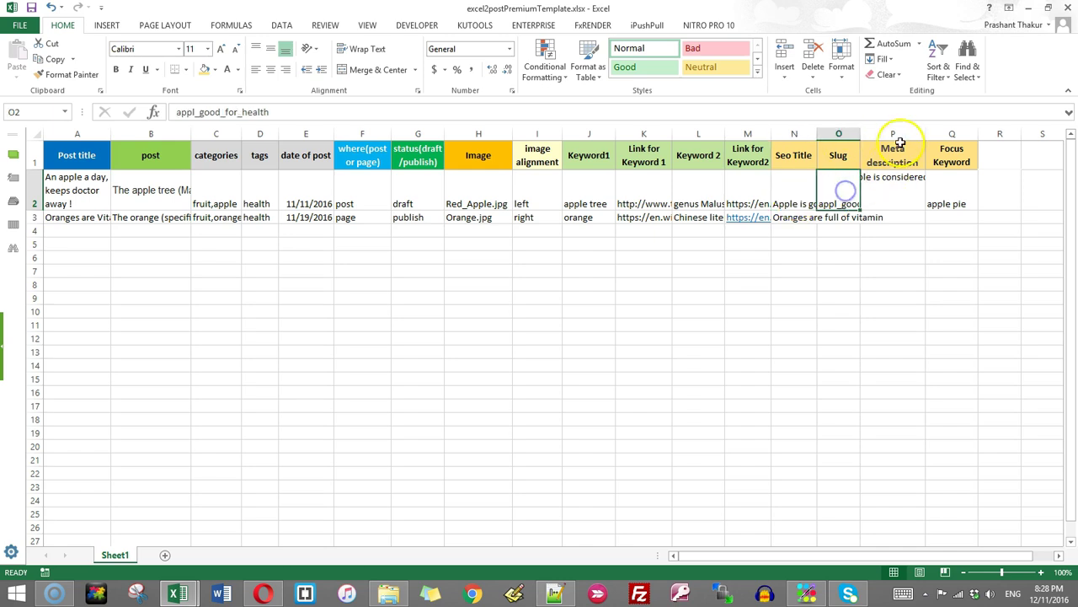
click(909, 192)
click(955, 191)
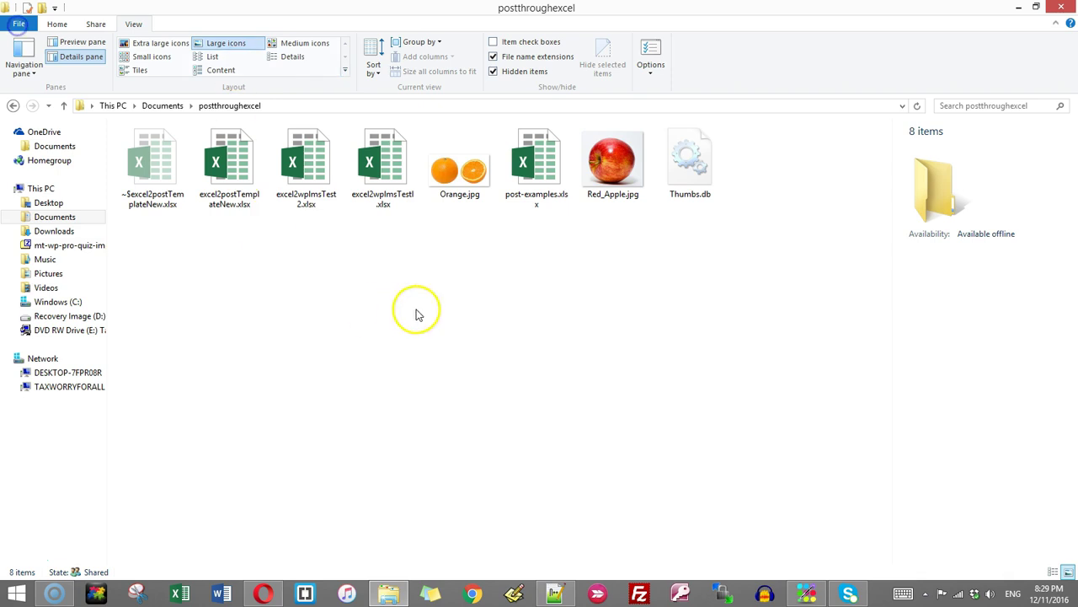
Step: Switch to Opera and choose Orange.jpg, post-examples.xlsx and Red_Apple.jpg from the postthroughexcel folder for the MT Excel2Post import
click(464, 181)
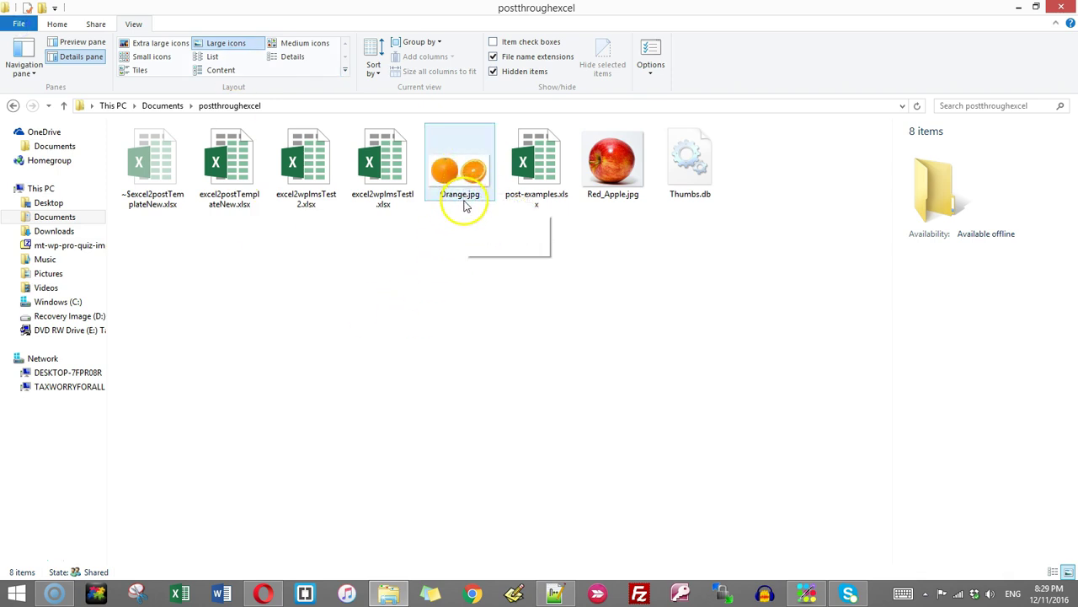
click(491, 217)
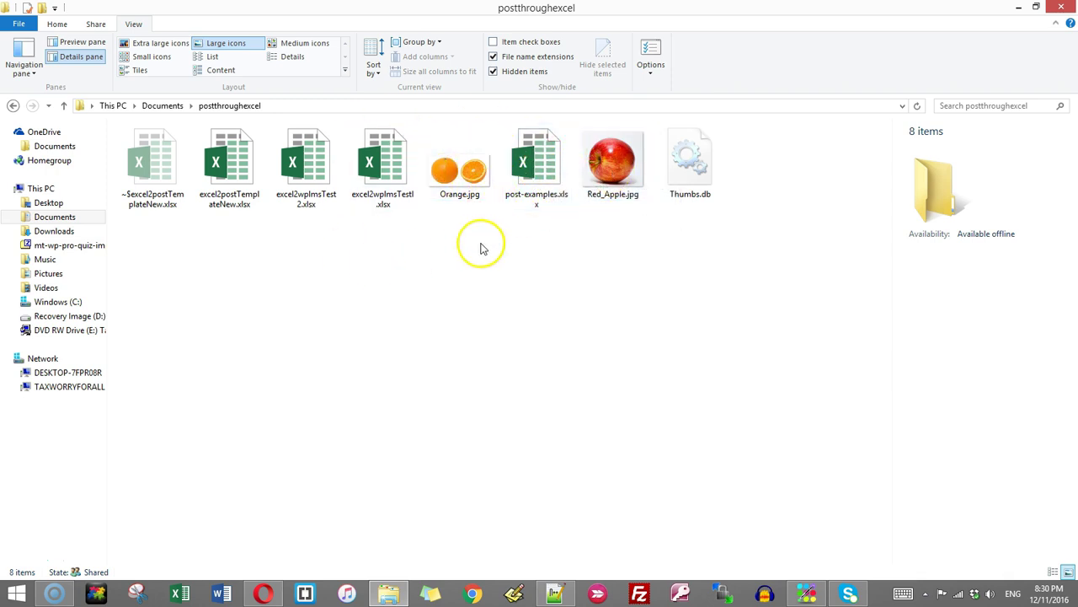
click(261, 595)
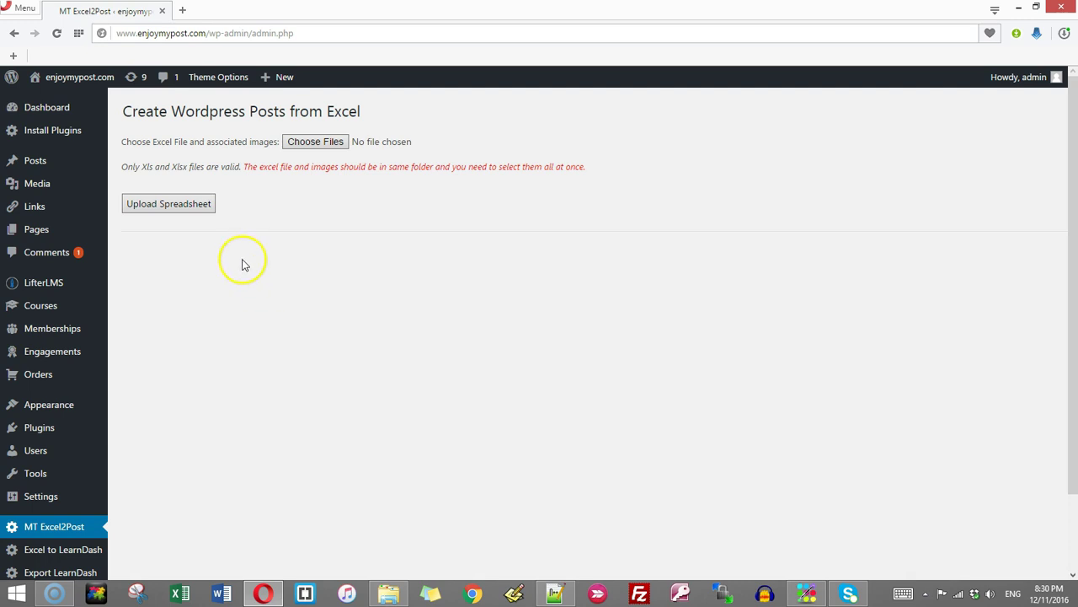
click(331, 148)
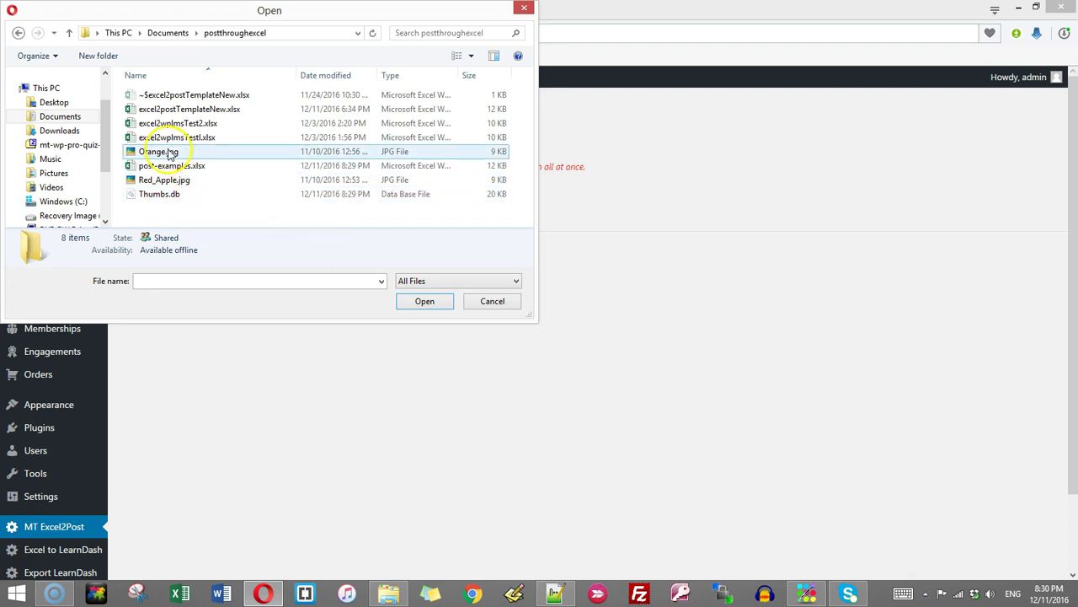
click(157, 155)
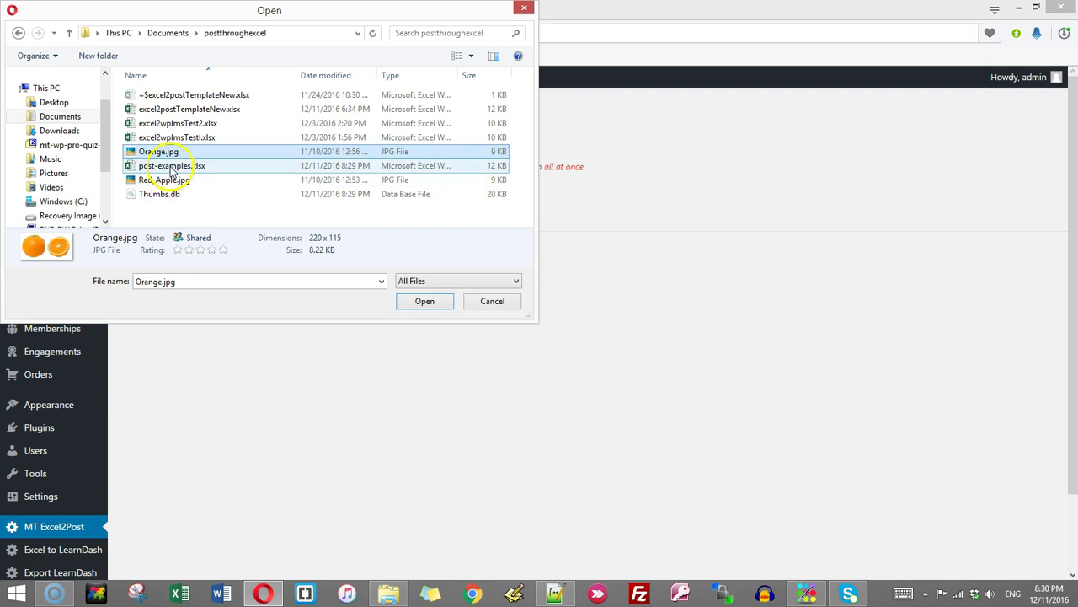
ctrl+click(171, 166)
ctrl+click(174, 180)
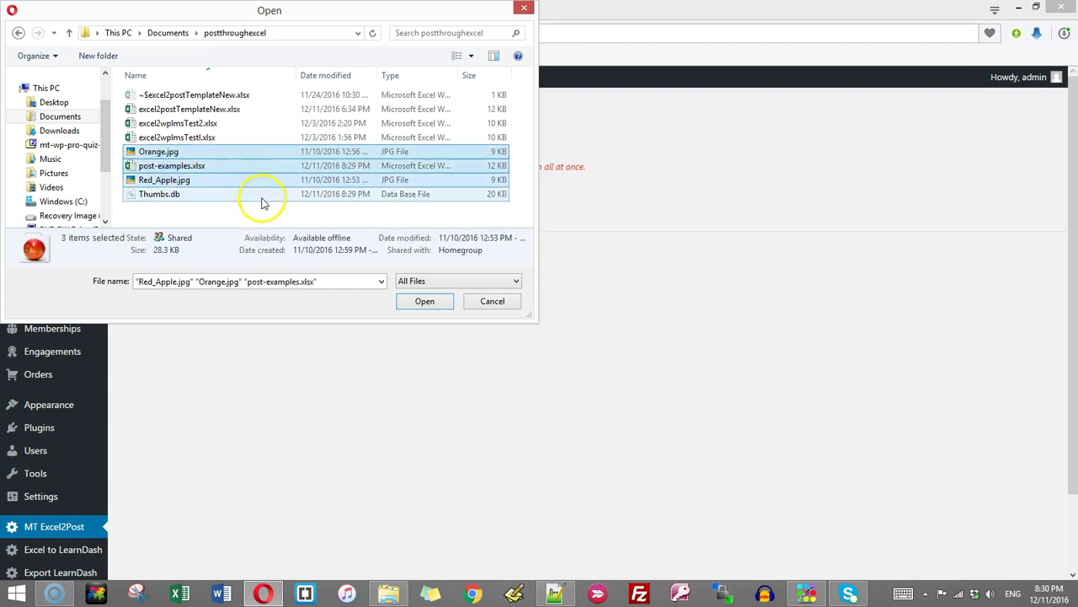
click(425, 302)
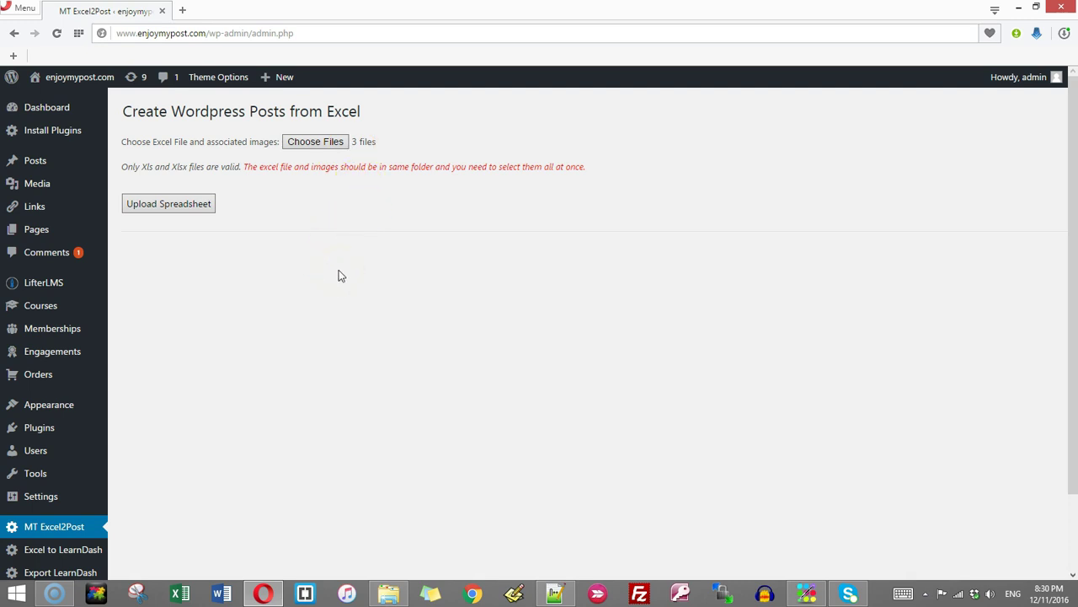
Step: Upload the chosen spreadsheet and images to create the WordPress entries, and review the import result
click(150, 203)
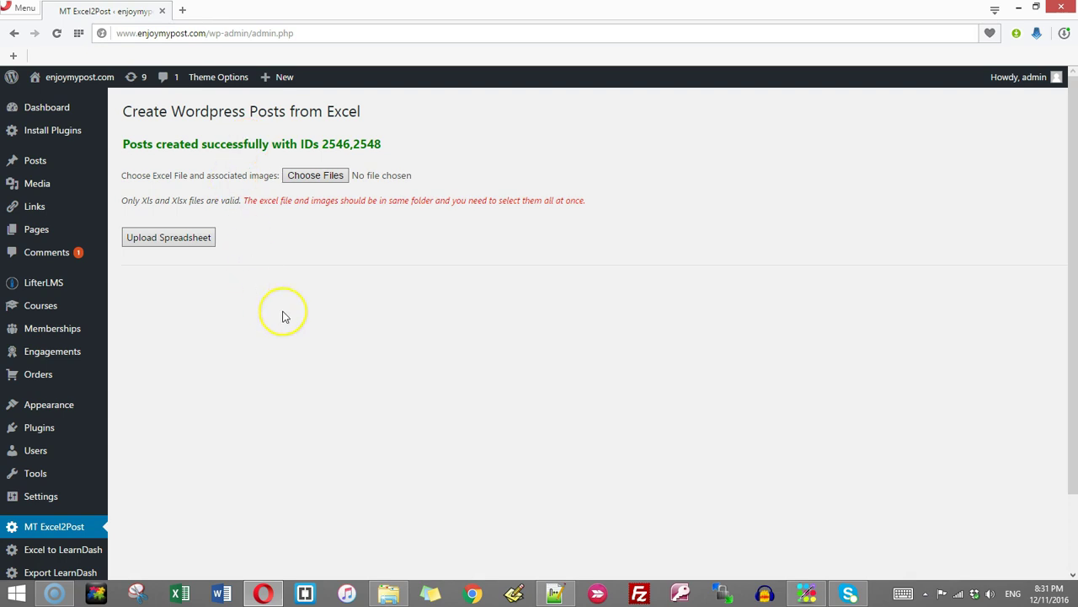
scroll(282, 317, down, 2)
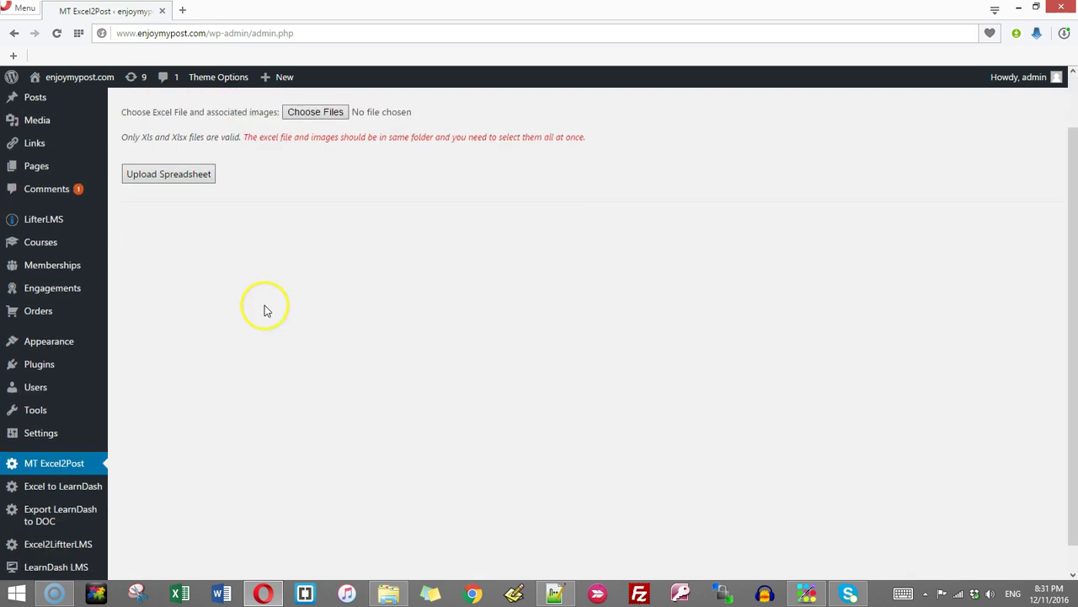
scroll(265, 308, up, 2)
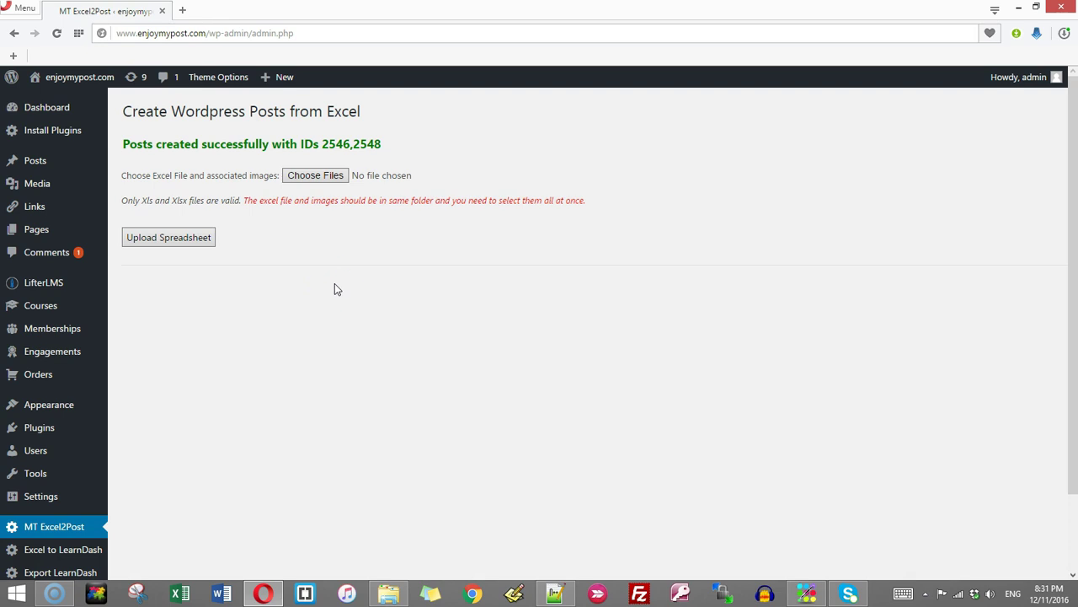
Step: Open the imported post "An apple a day, keeps doctor away !" for editing from the list of all posts
mouse_move(36, 165)
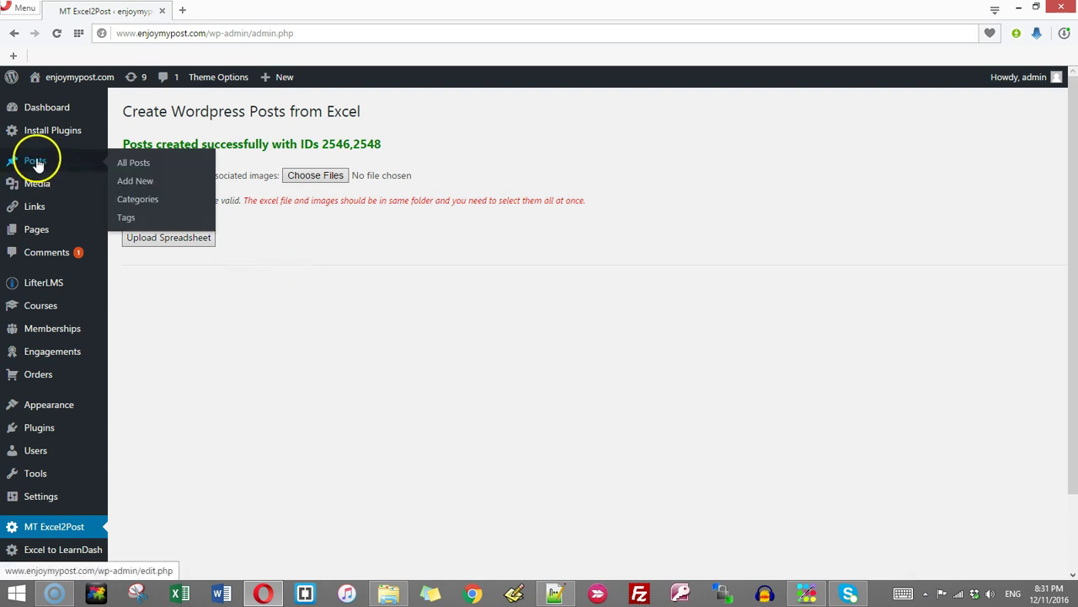
click(139, 163)
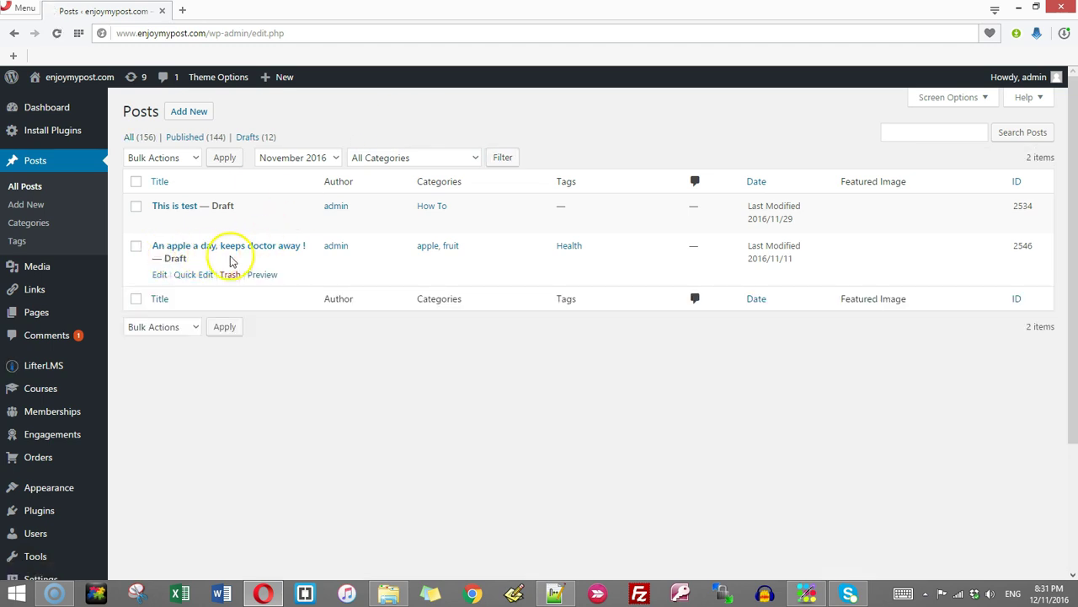
click(160, 276)
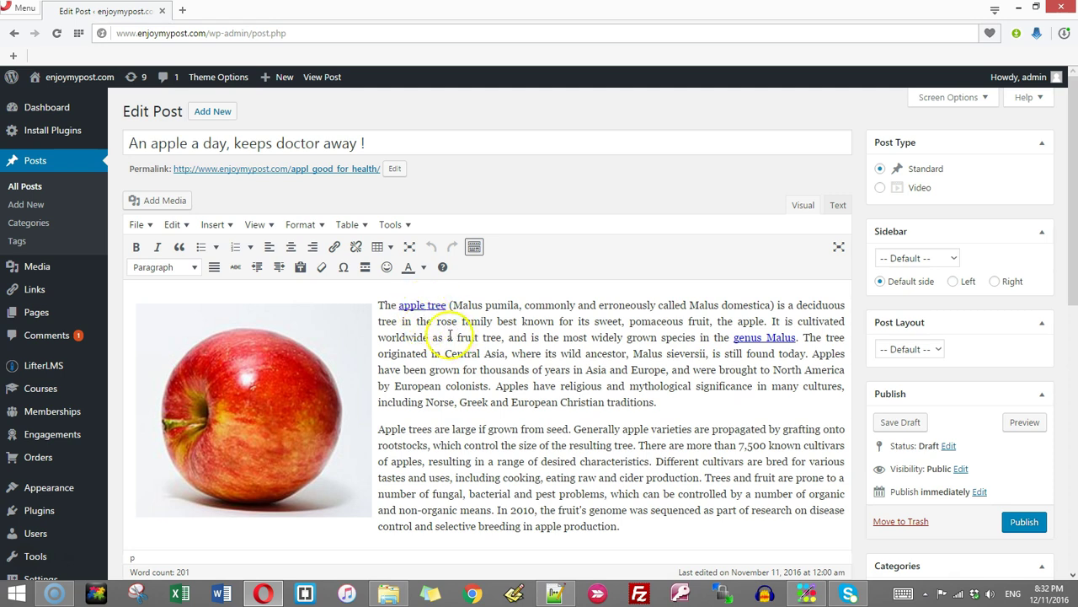
Step: Examine the apple post's content, image, keyword links, publish status, categories and tags
scroll(446, 337, down, 1)
scroll(449, 336, down, 2)
scroll(753, 446, up, 1)
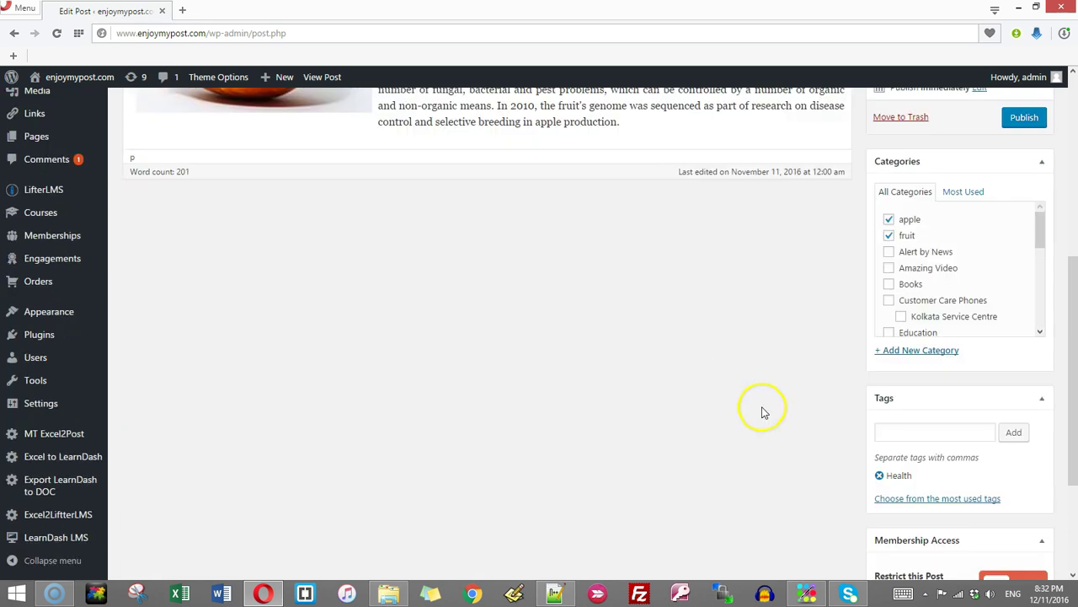
scroll(741, 362, down, 5)
scroll(765, 424, down, 3)
scroll(764, 424, up, 6)
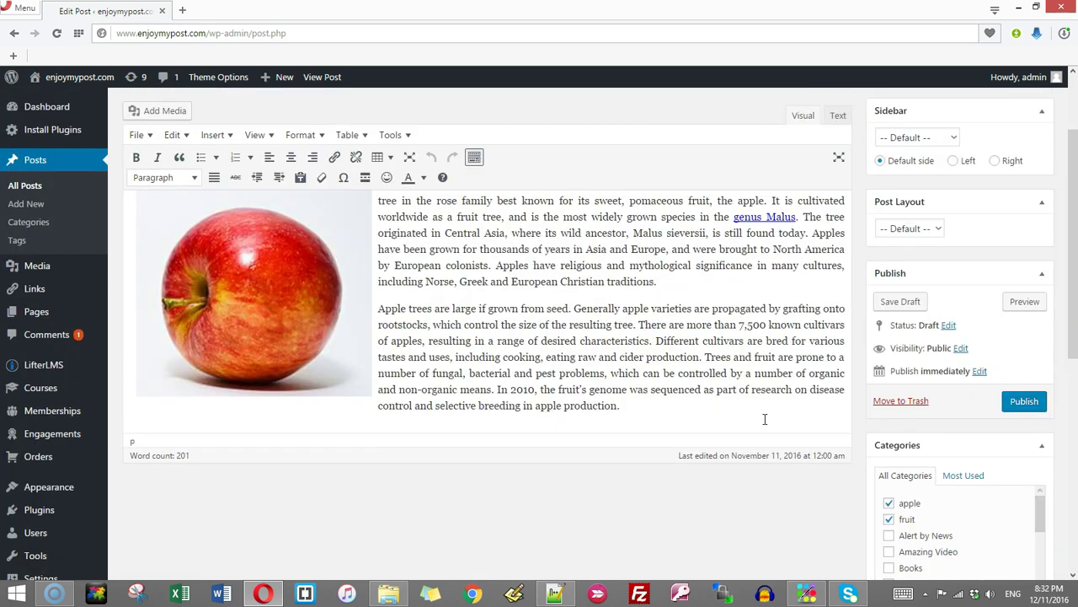
scroll(520, 366, down, 3)
scroll(522, 364, up, 2)
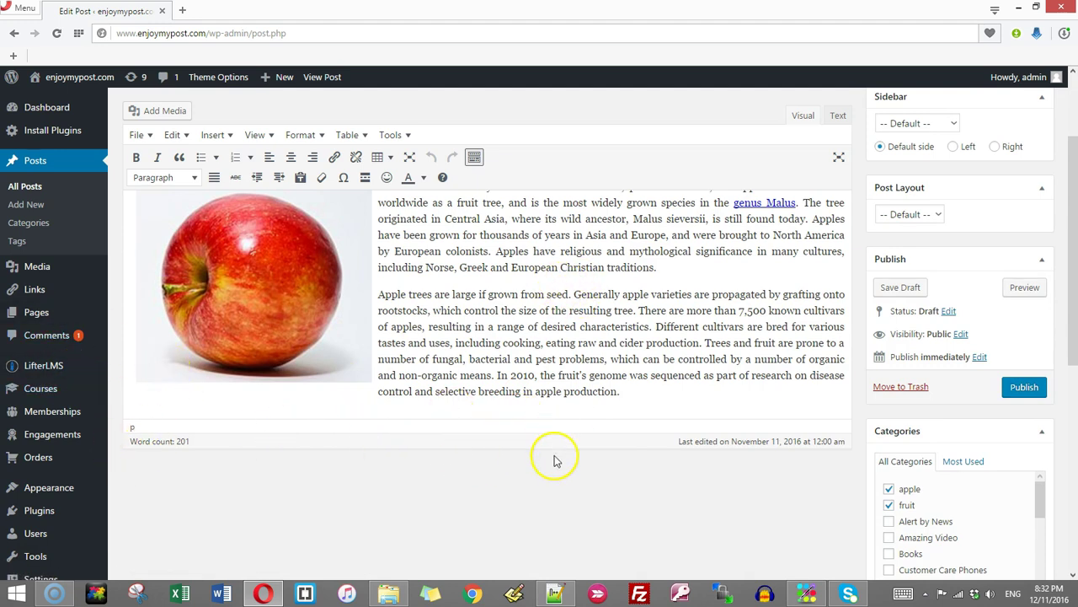
scroll(553, 459, up, 3)
scroll(531, 462, down, 5)
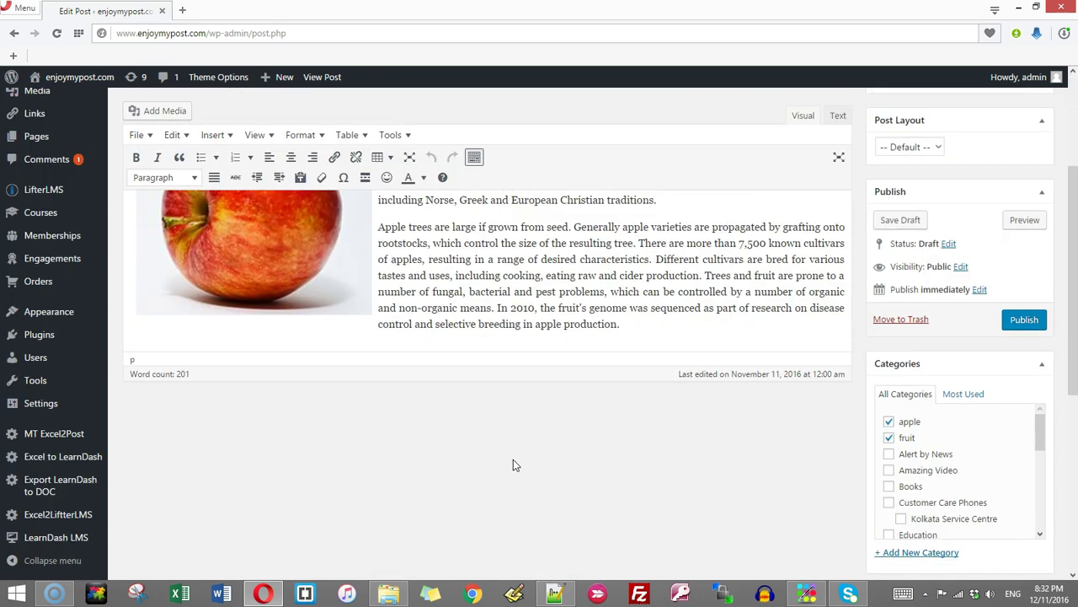
scroll(513, 459, up, 3)
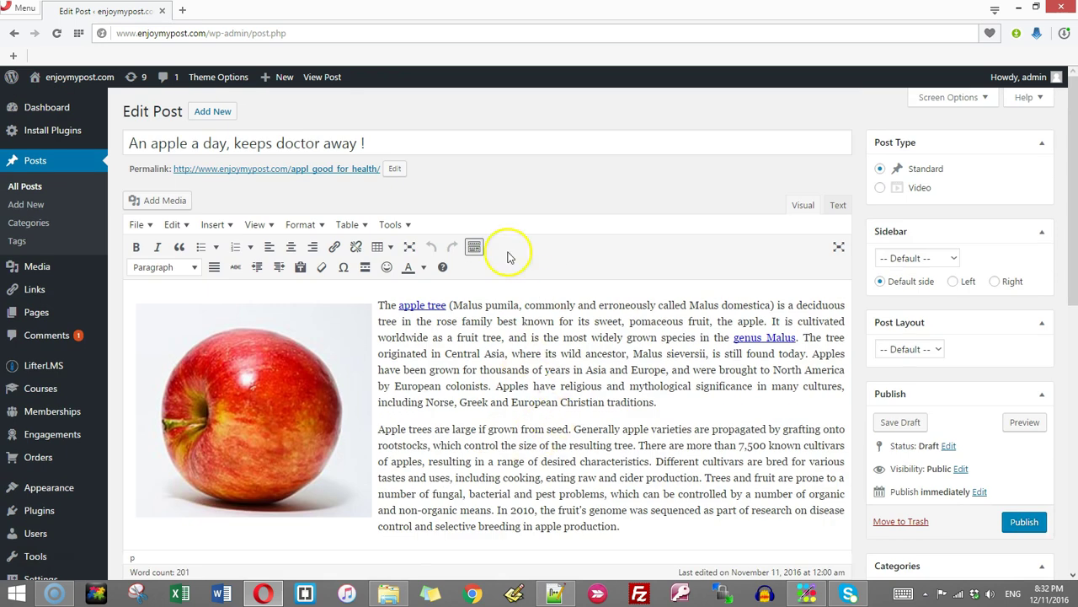
Step: Open the imported page "Oranges are Vitamin C Rich" for editing and examine its text, image and keyword links
click(40, 311)
mouse_move(123, 212)
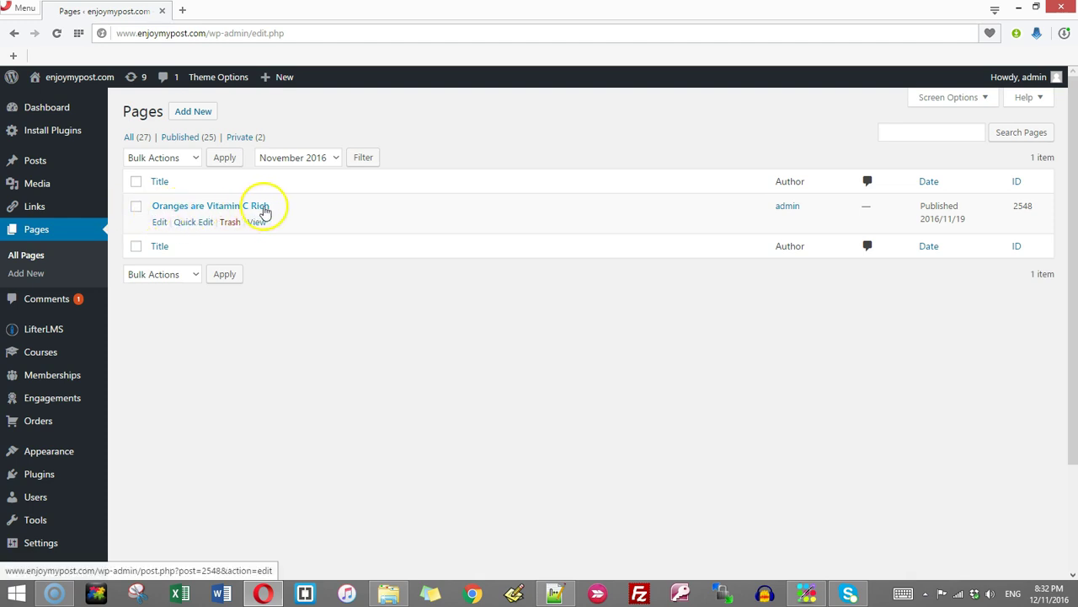
click(156, 221)
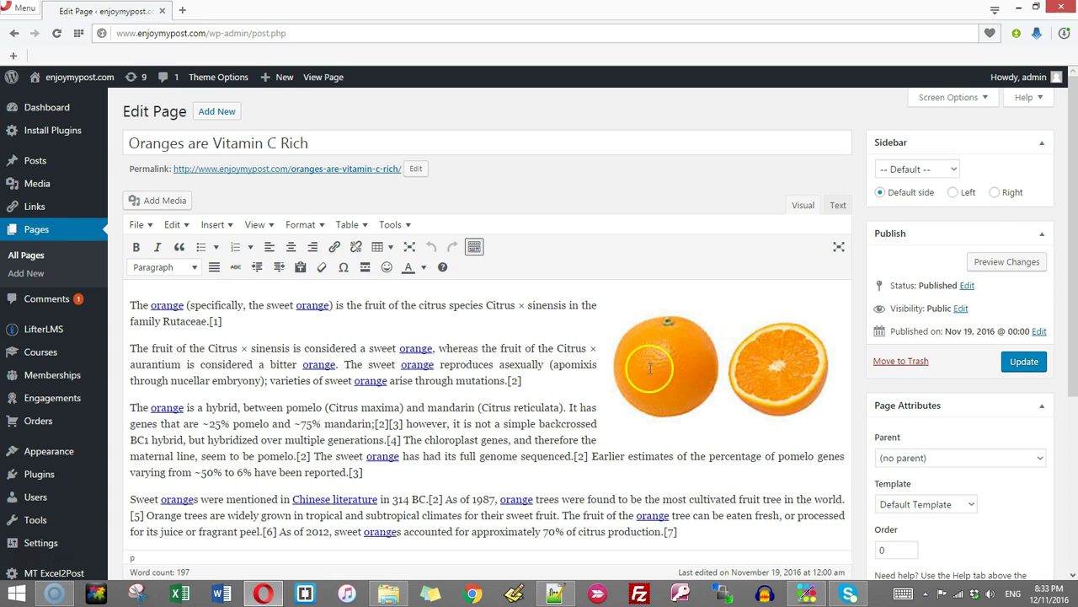
scroll(536, 391, down, 3)
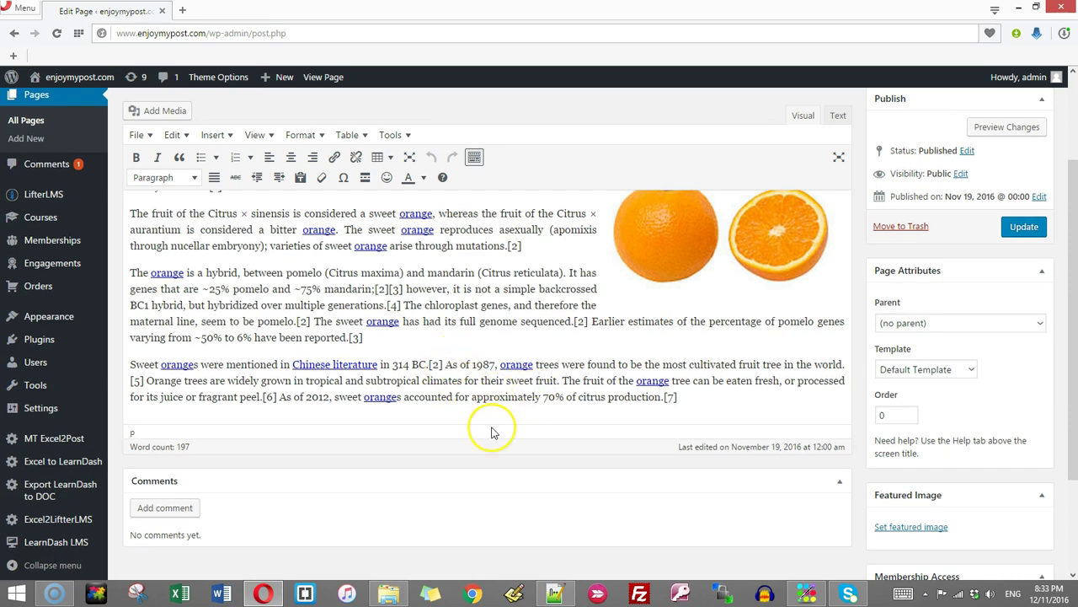